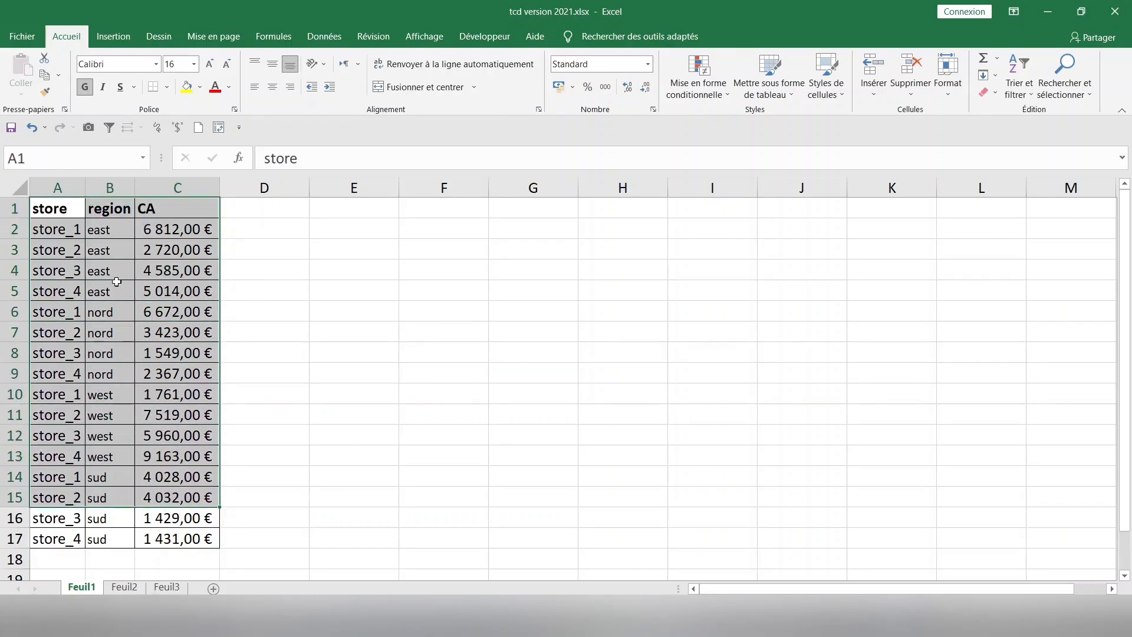
Create a pivot table from the store data in Feuil1!$A$1:$C$17, placed on the existing worksheet at Feuil1!$E$2.
left_click(108, 310)
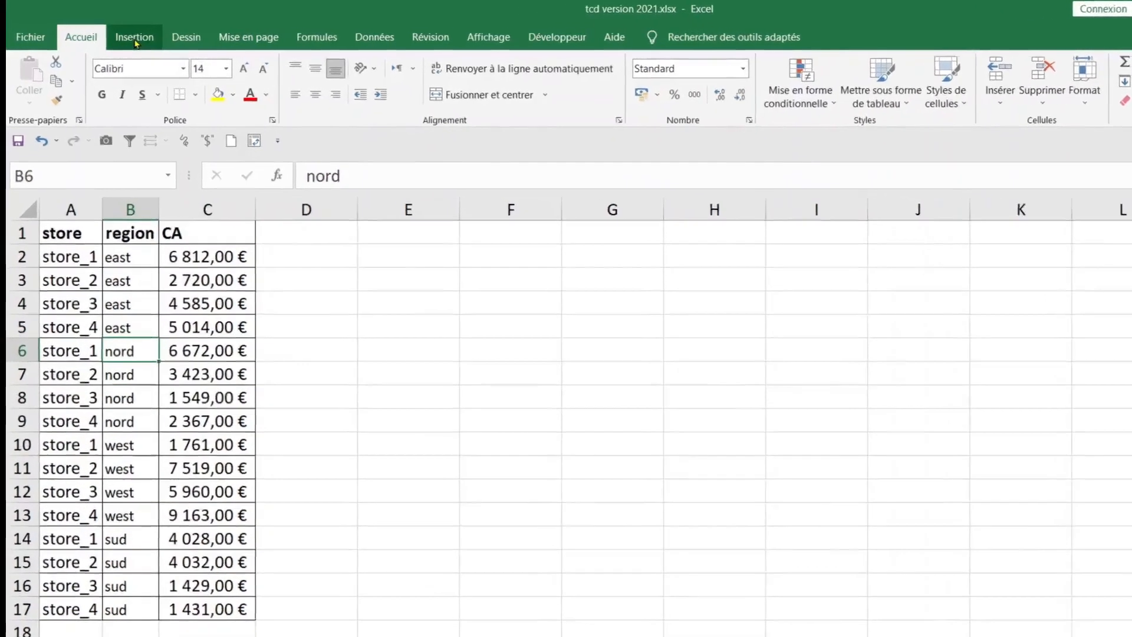
left_click(113, 37)
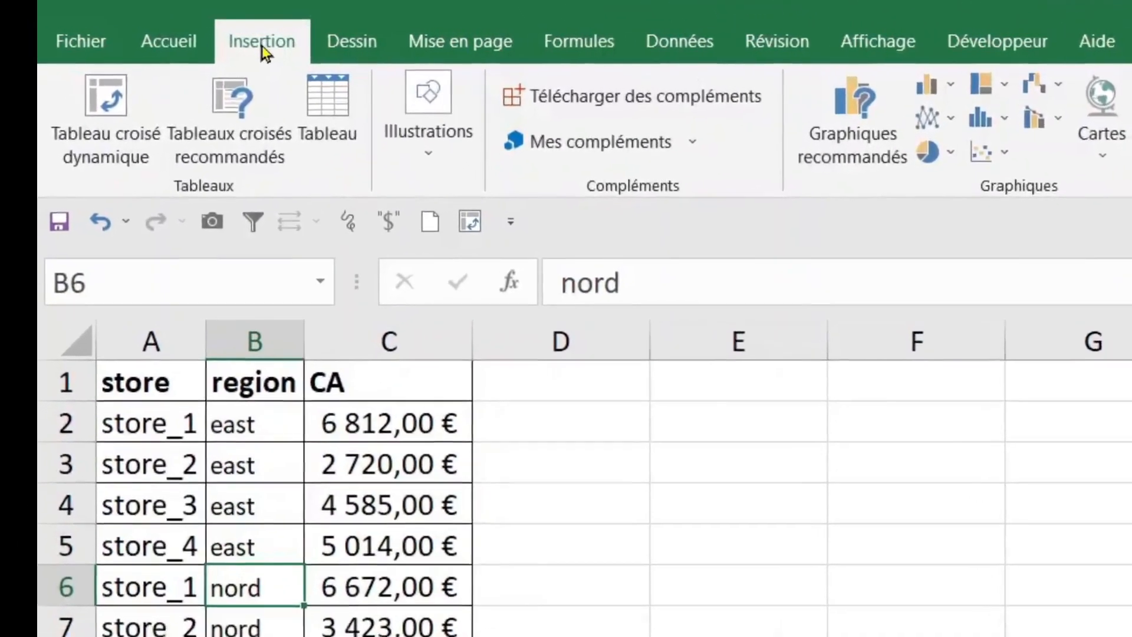
left_click(114, 111)
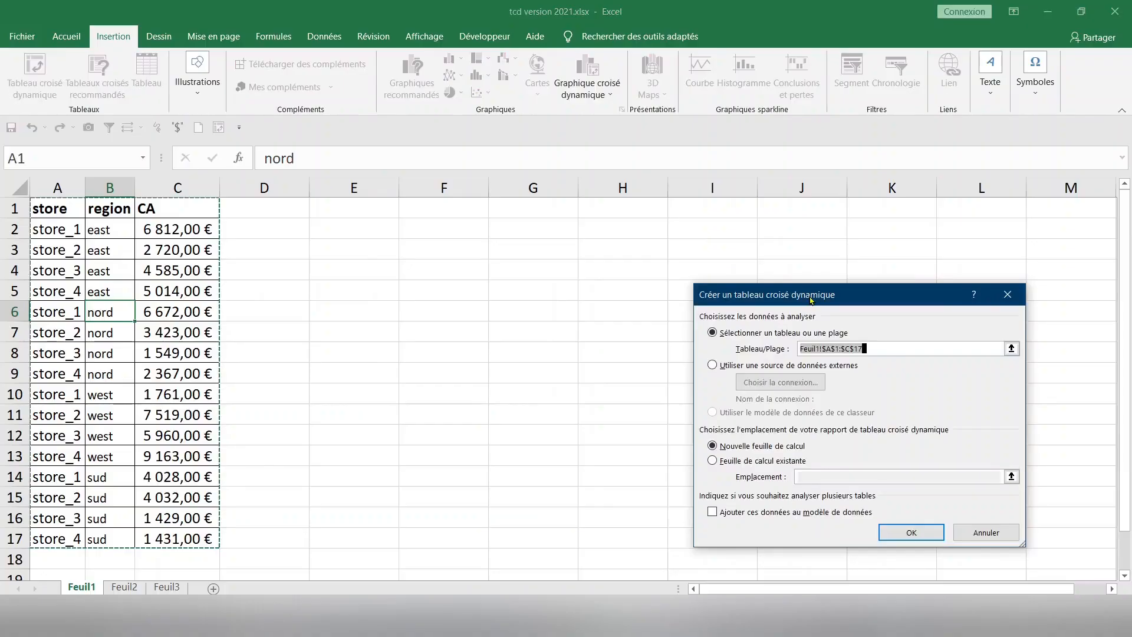
left_click_drag(832, 295, 688, 263)
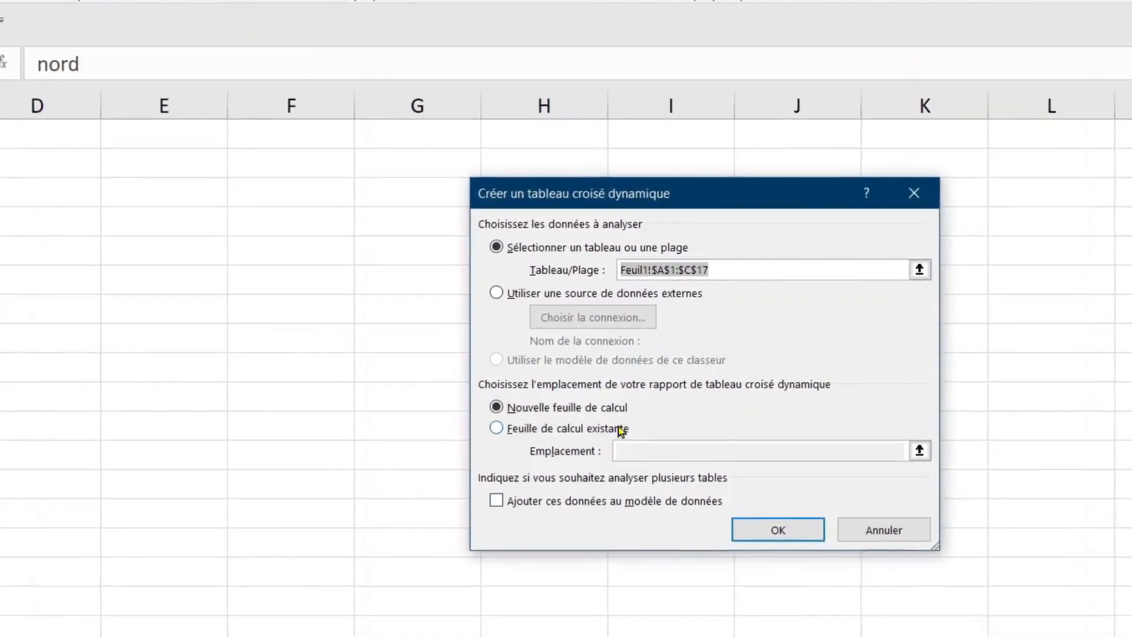
left_click(524, 440)
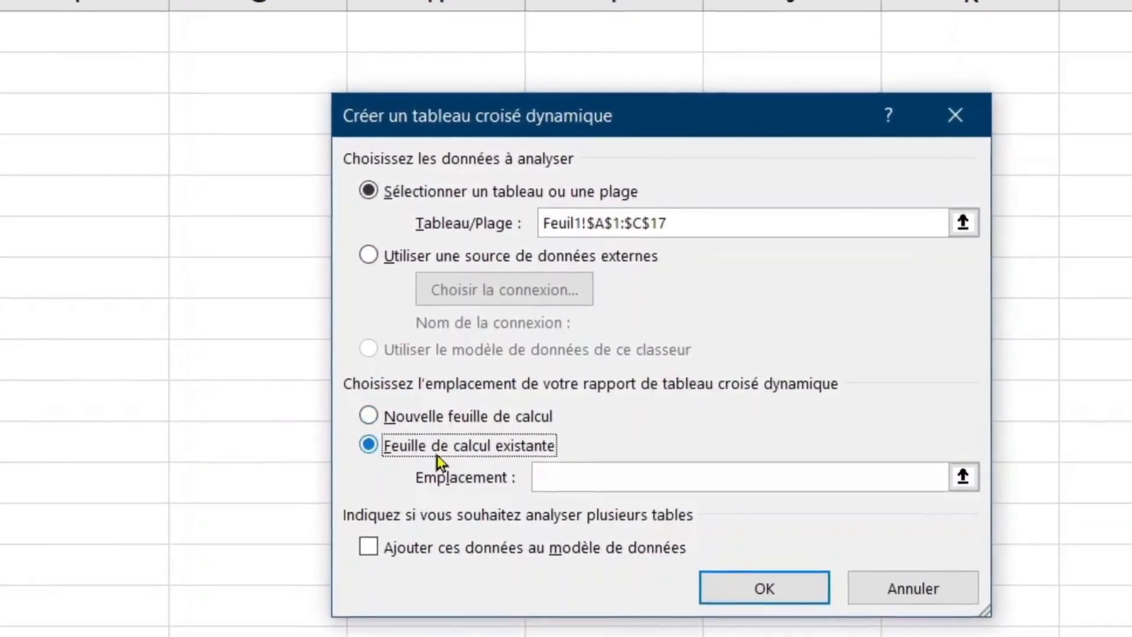
left_click(70, 3)
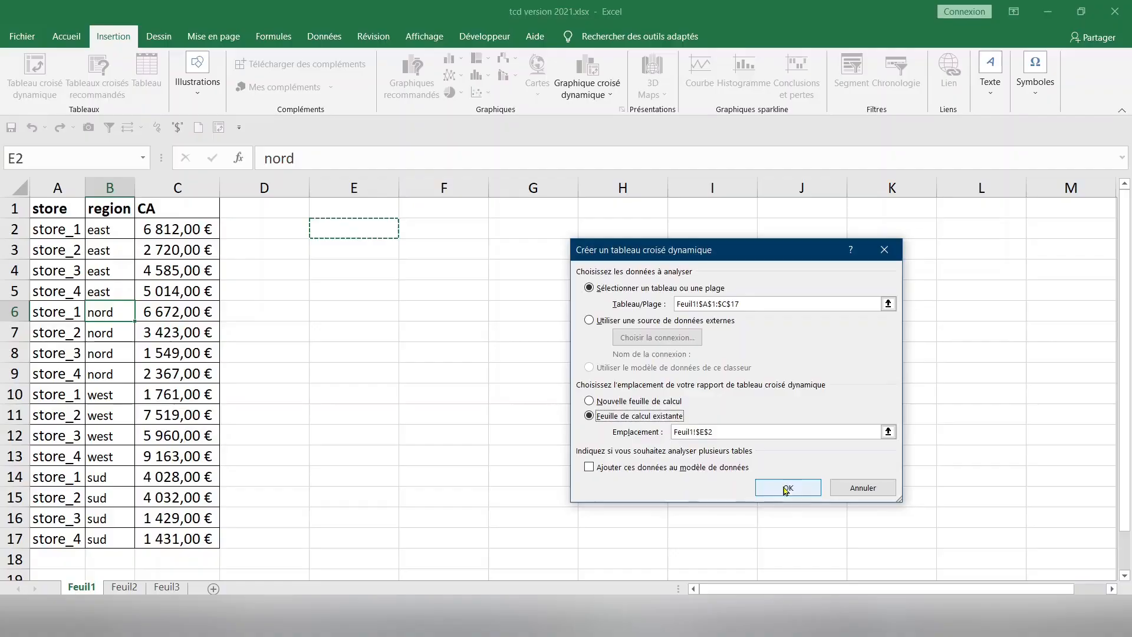
left_click(749, 634)
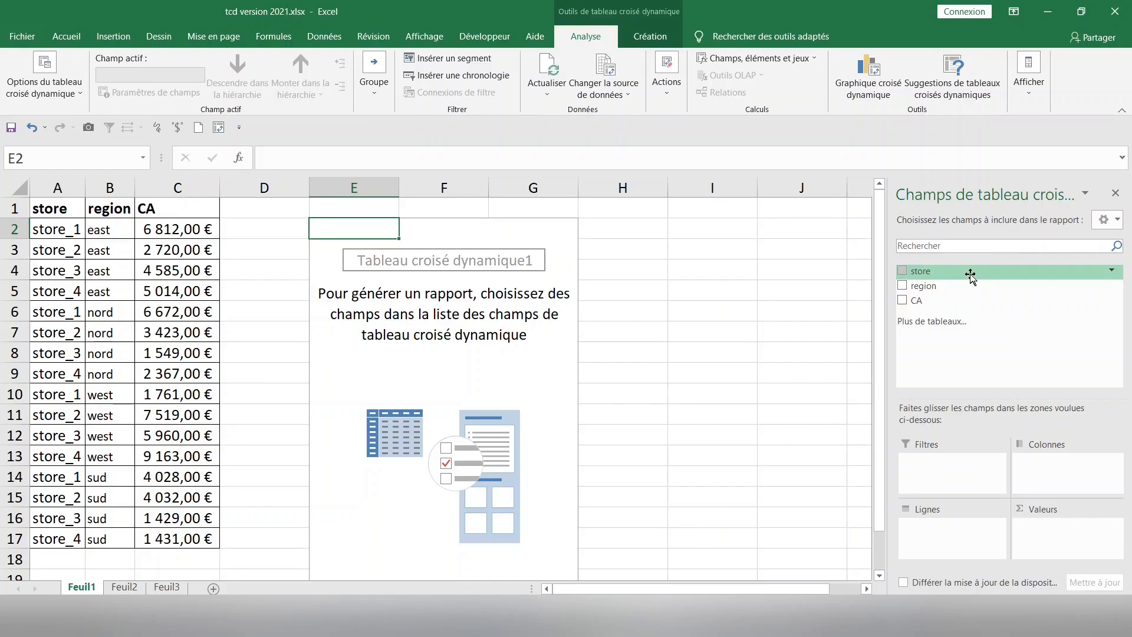
Put the store field in the pivot table's rows and the CA field in its values.
left_click_drag(970, 274, 948, 532)
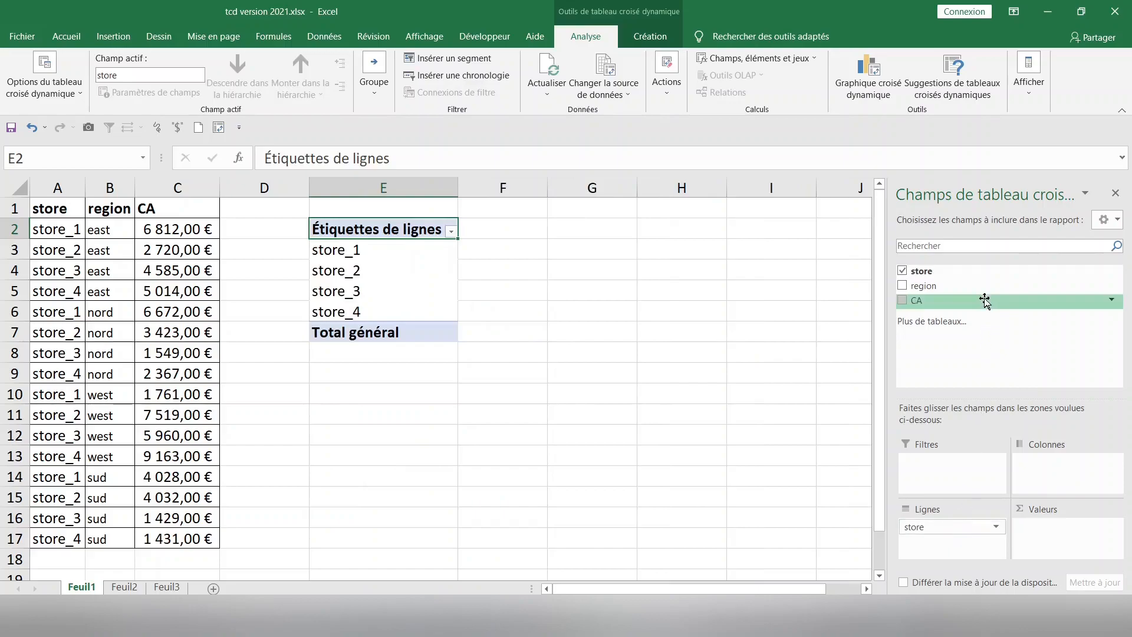
left_click_drag(970, 302, 1049, 527)
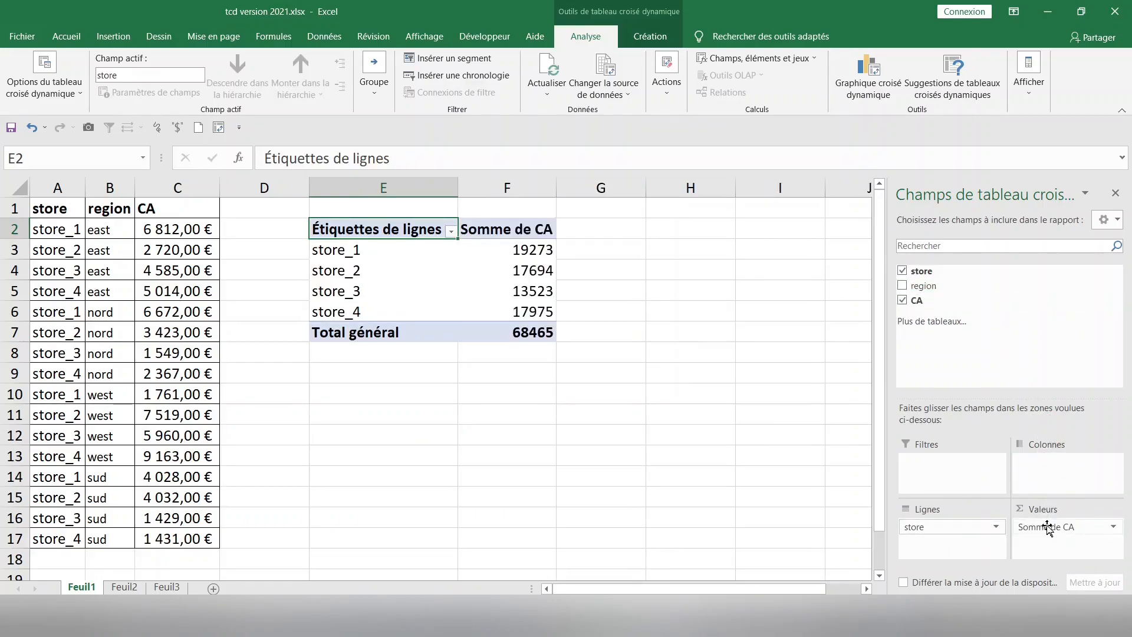
left_click(512, 266)
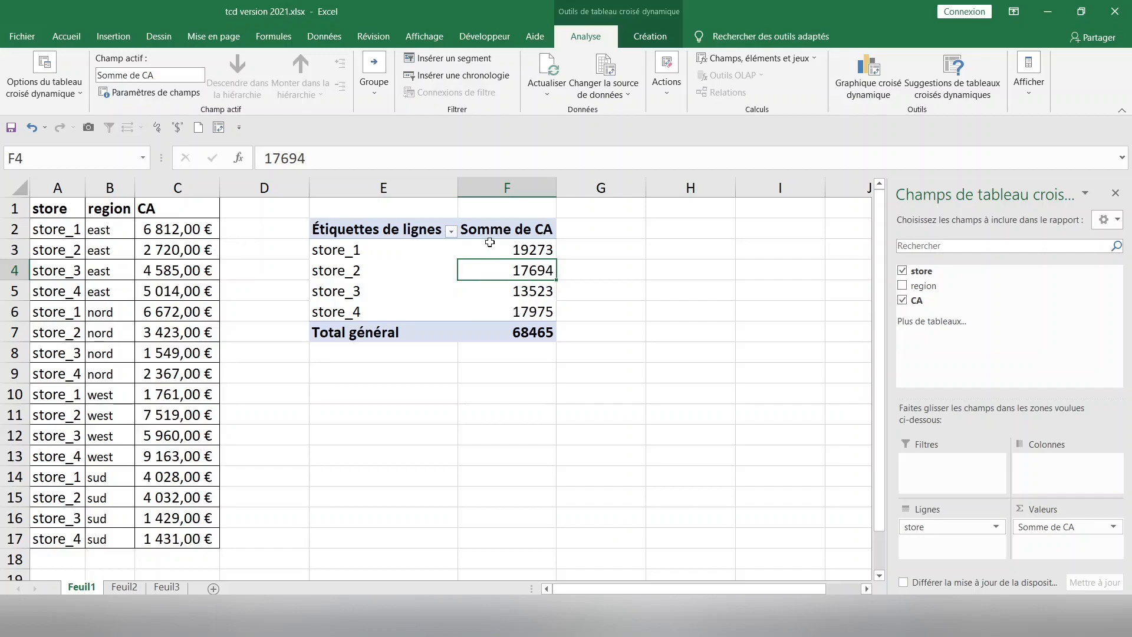
Format the pivot table's Somme de CA values as Monétaire with 2 decimals and the € symbol.
left_click(521, 252)
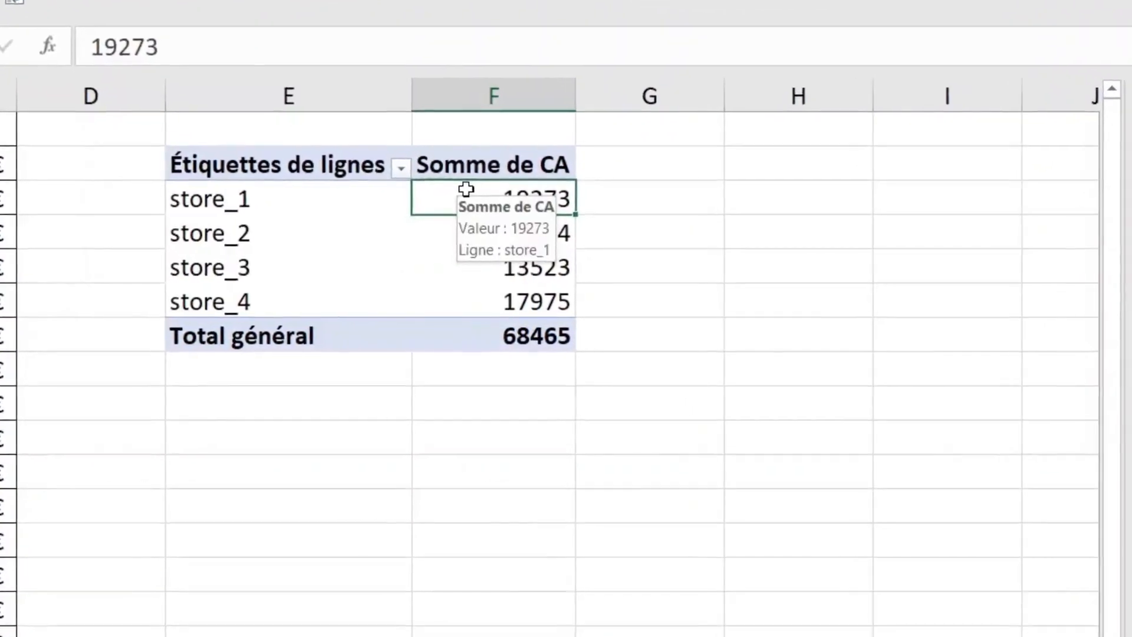
right_click(466, 189)
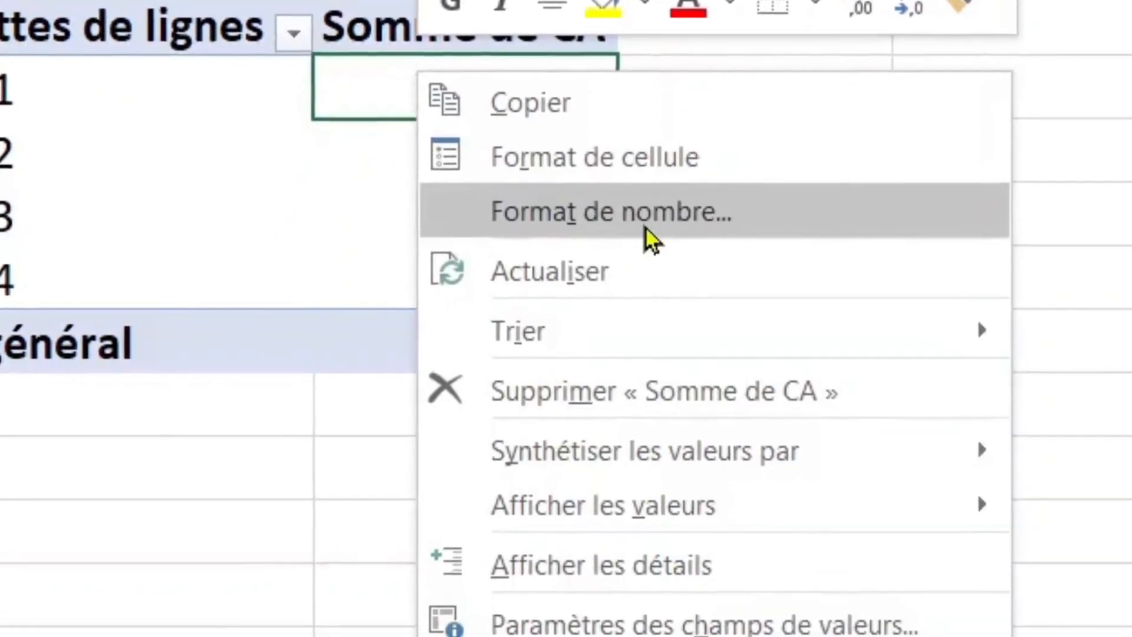
left_click(646, 226)
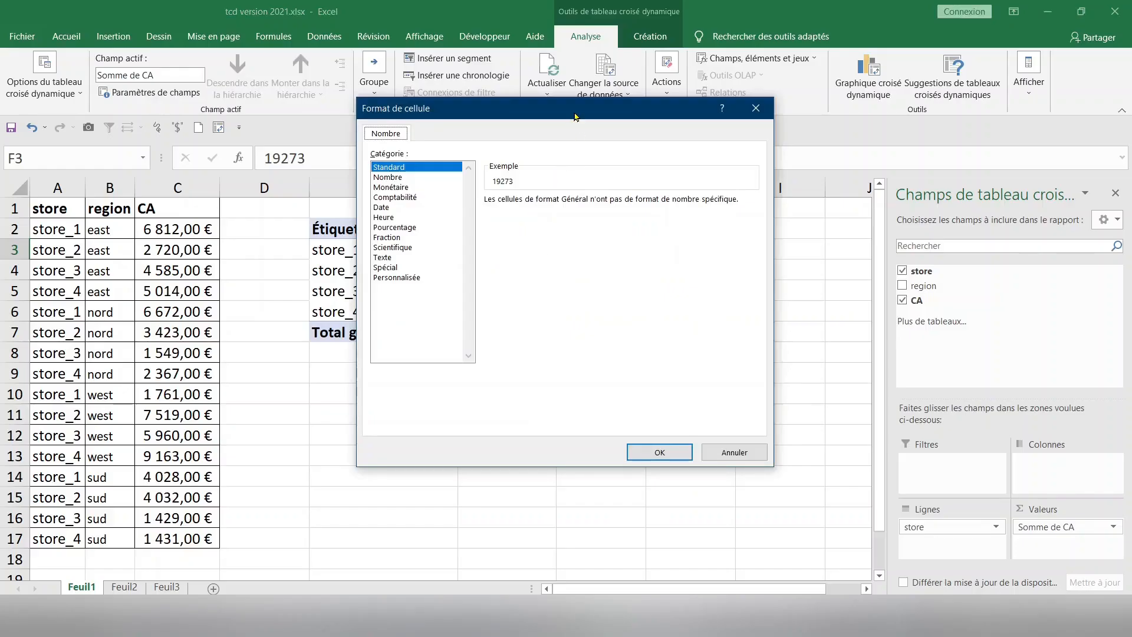
left_click(395, 188)
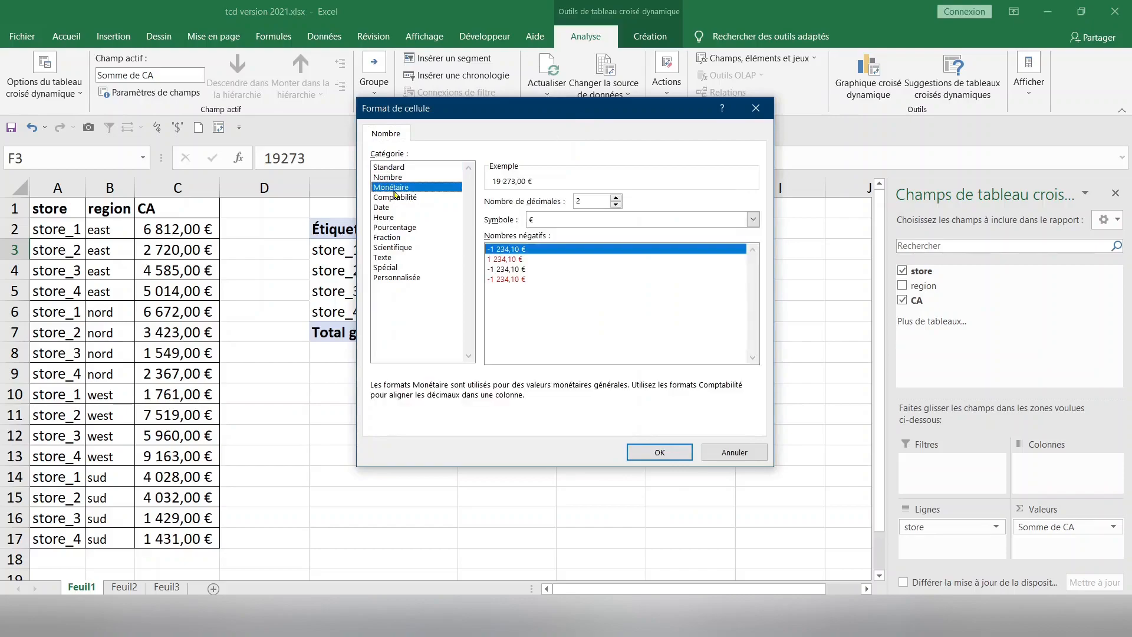
double_click(590, 201)
left_click(661, 452)
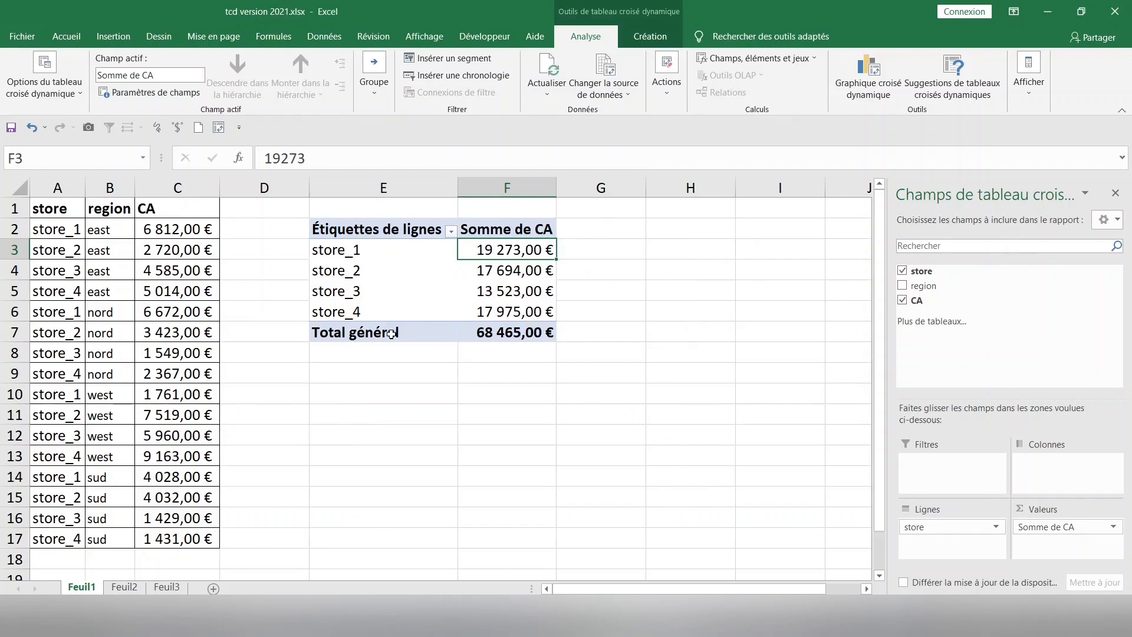
left_click(375, 250)
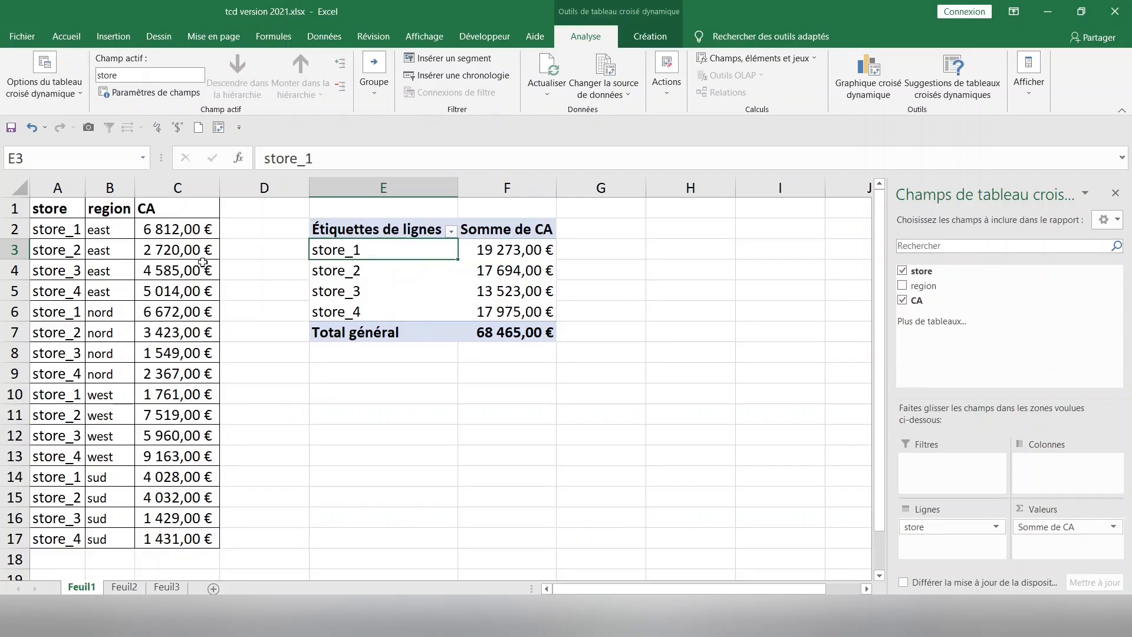
left_click_drag(58, 229, 61, 493)
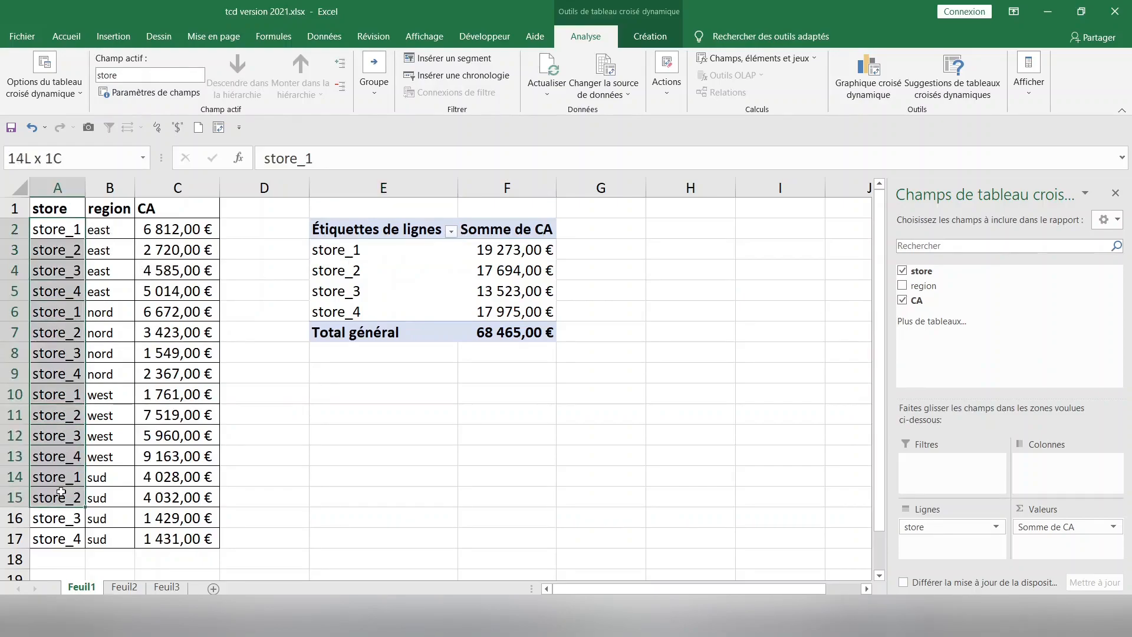
left_click_drag(111, 230, 132, 417)
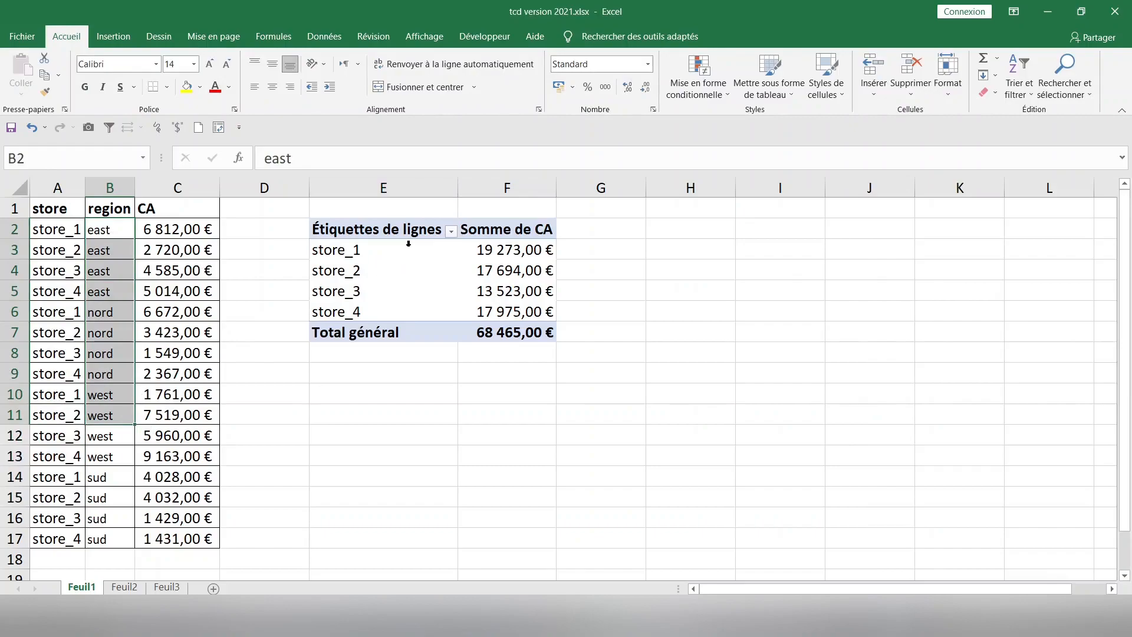
Add the region field to the pivot table's columns.
left_click(408, 243)
left_click(427, 255)
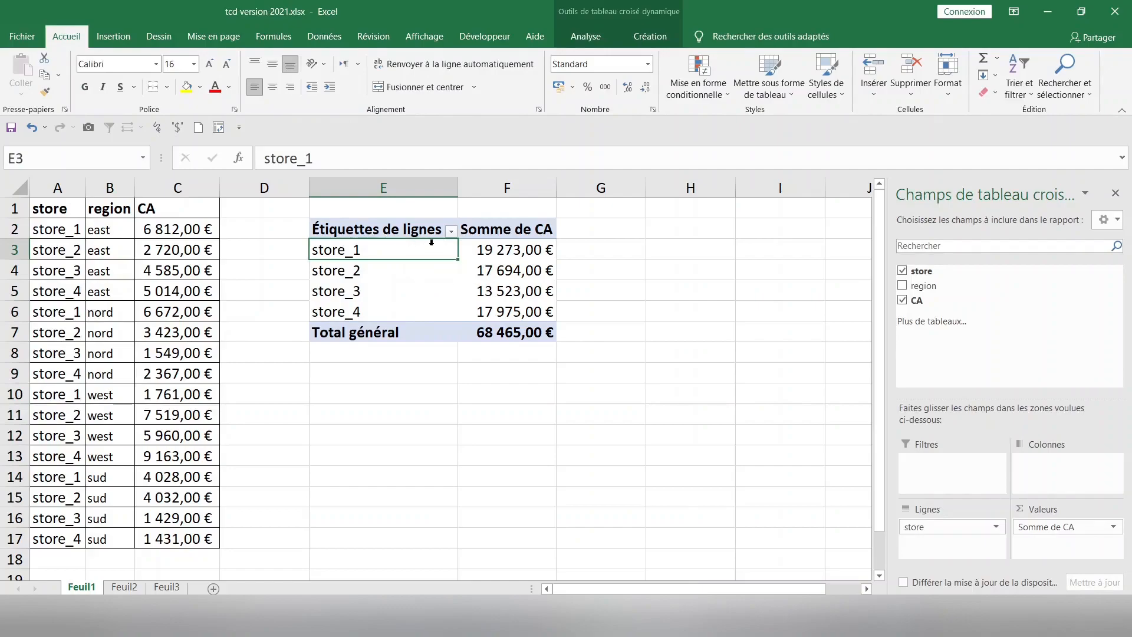
left_click(370, 231)
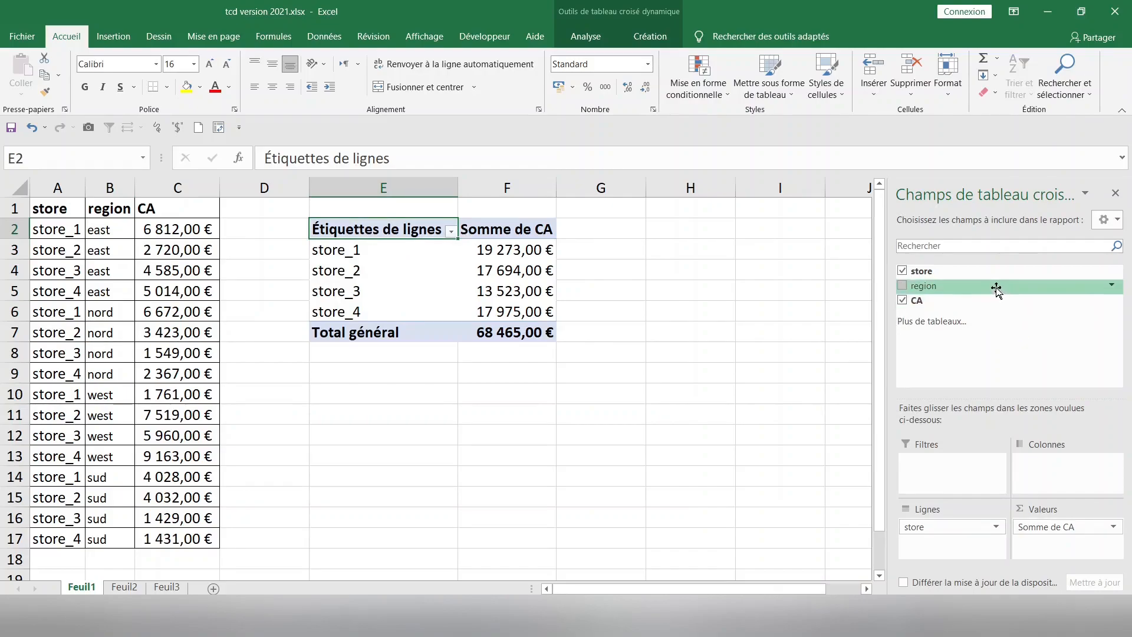
left_click_drag(996, 289, 1046, 466)
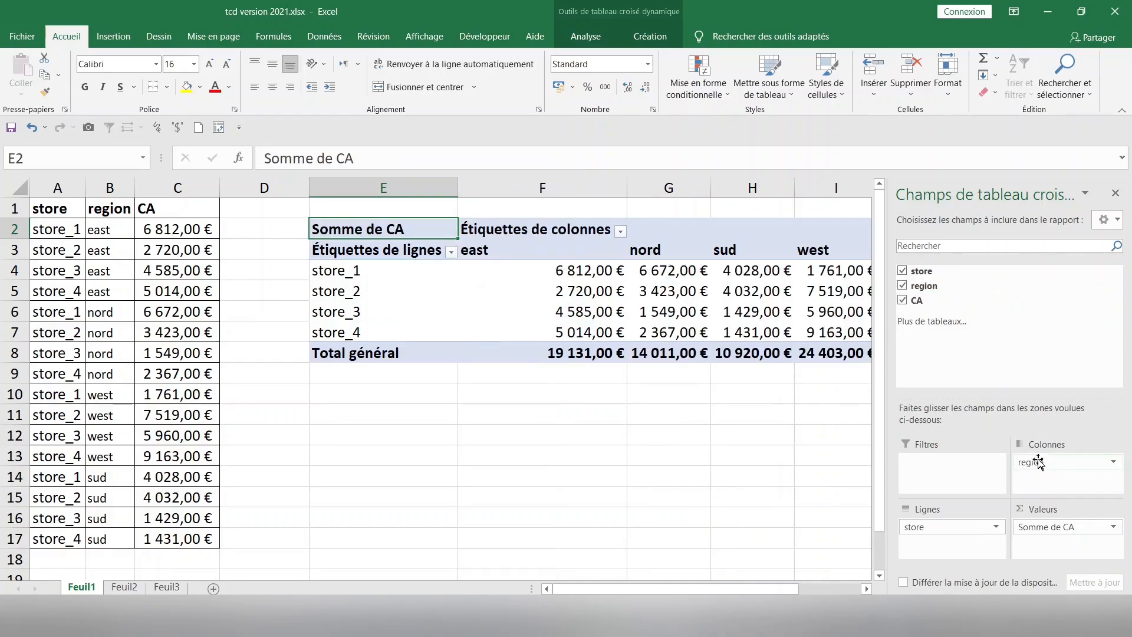
Examine the pivot table's region column headers and its CA value for store_2 in the east region.
left_click(496, 441)
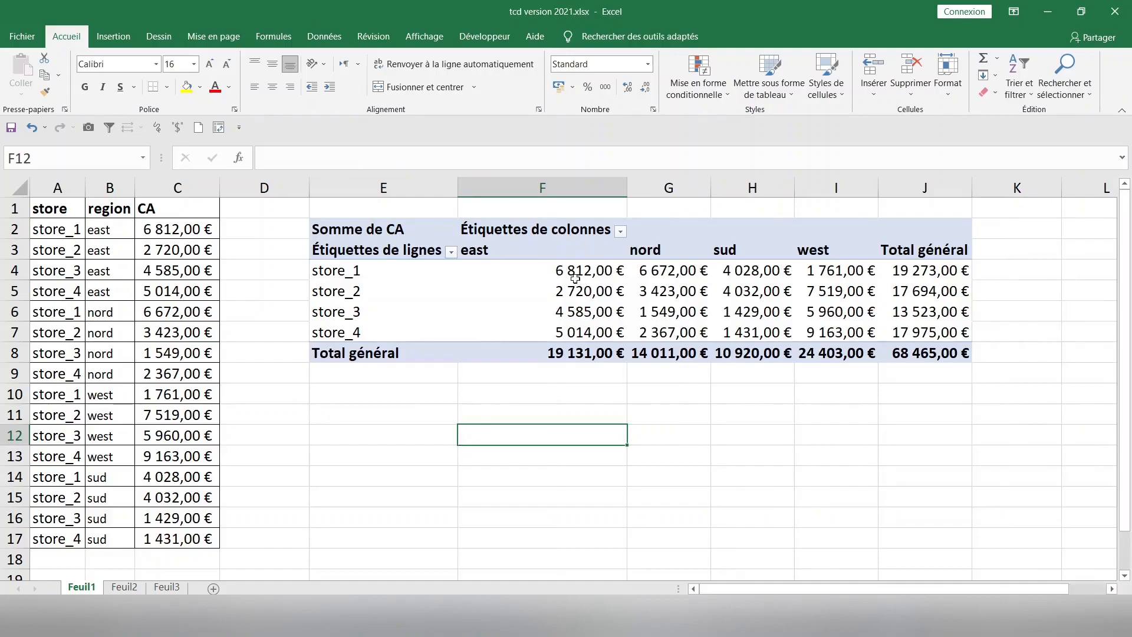
left_click(512, 255)
left_click(664, 248)
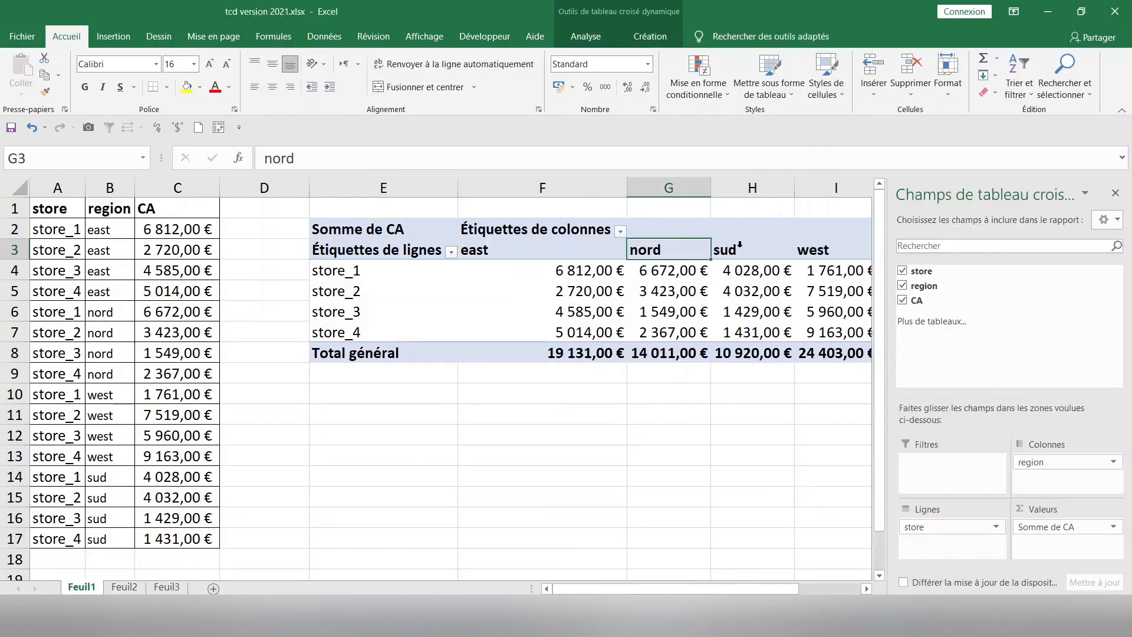
left_click(731, 251)
left_click(423, 449)
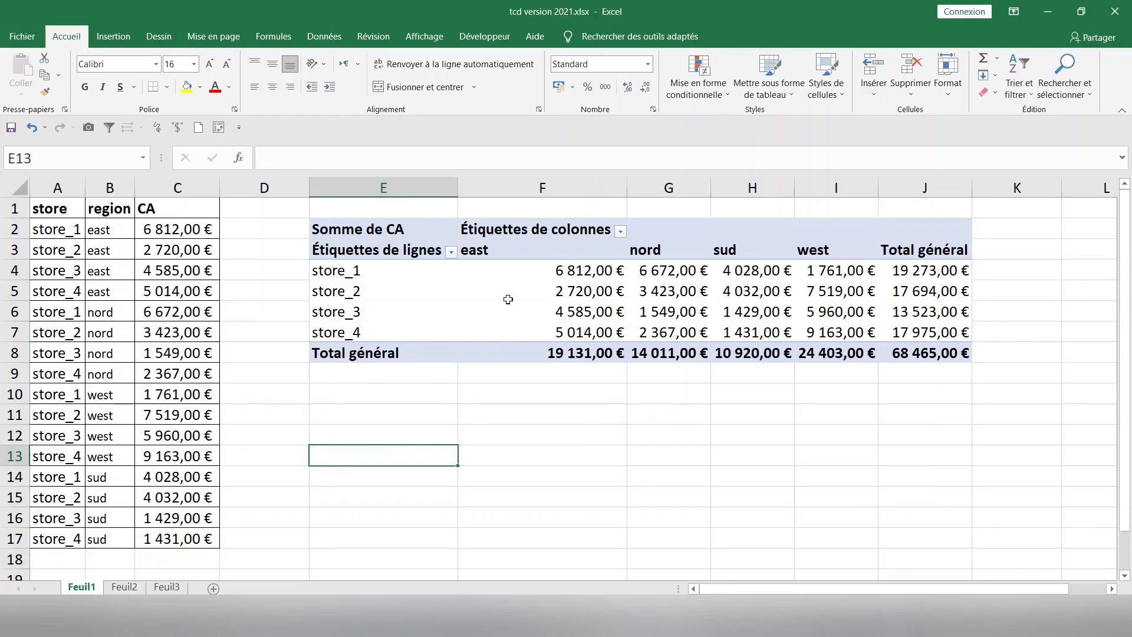
mouse_move(508, 300)
left_click(466, 285)
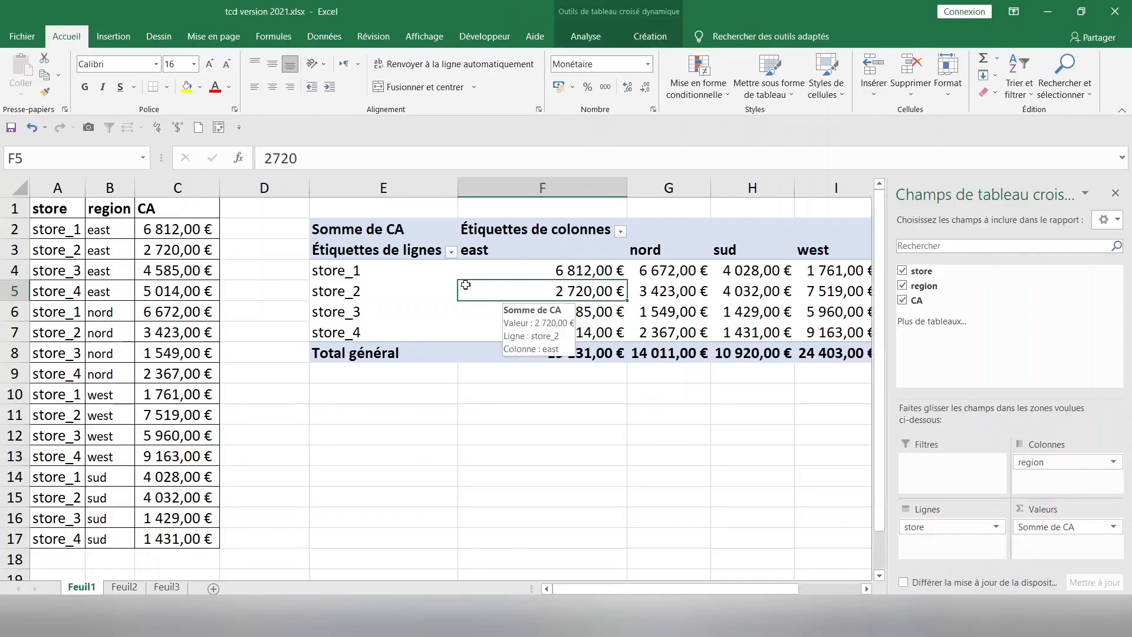
Change the pivot table's report layout to tabular form (Afficher sous forme tabulaire).
left_click(434, 300)
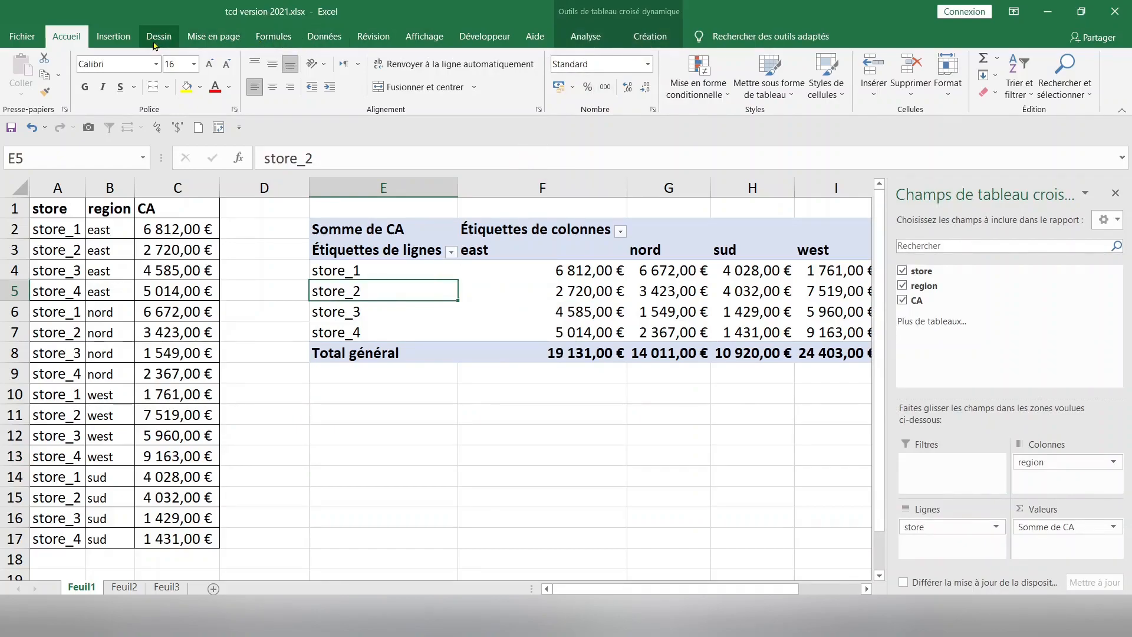
left_click(651, 38)
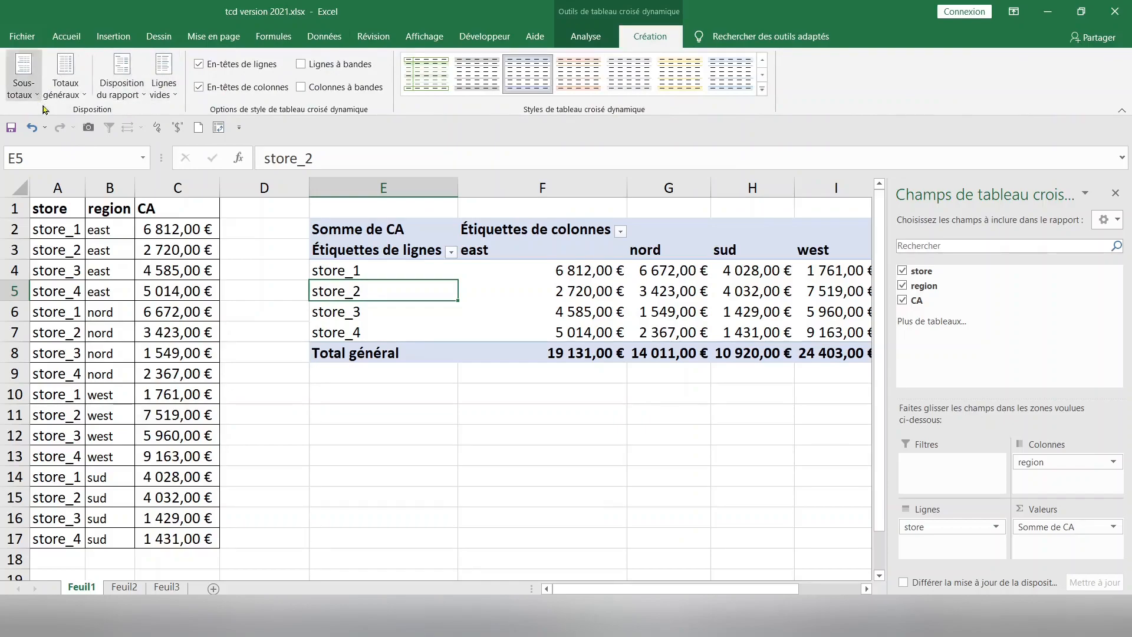
left_click(141, 97)
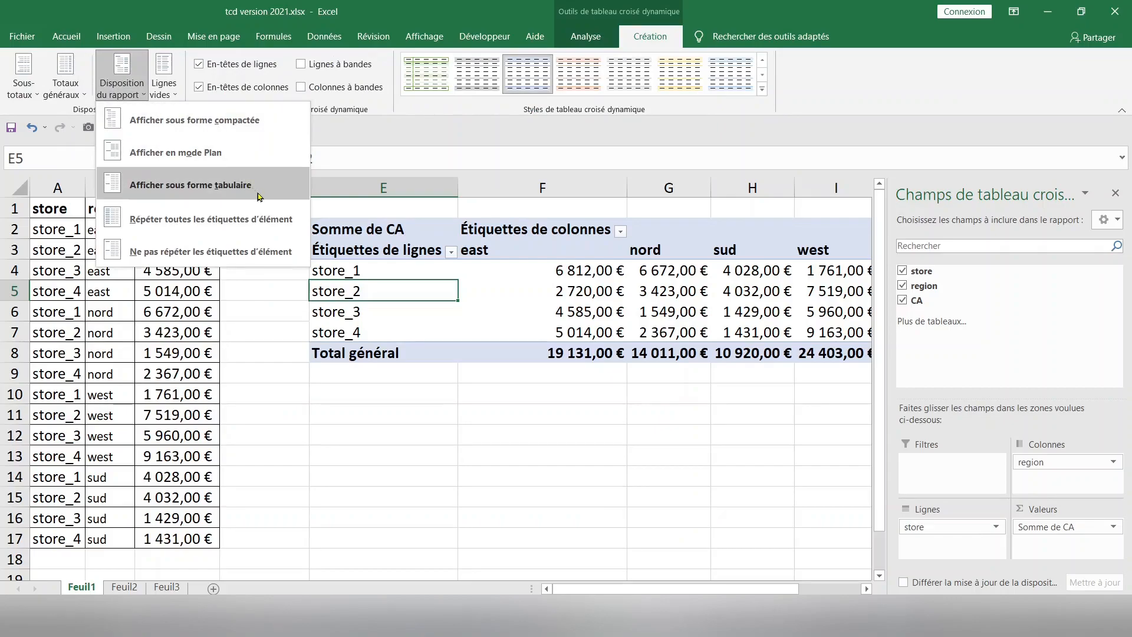
left_click(207, 190)
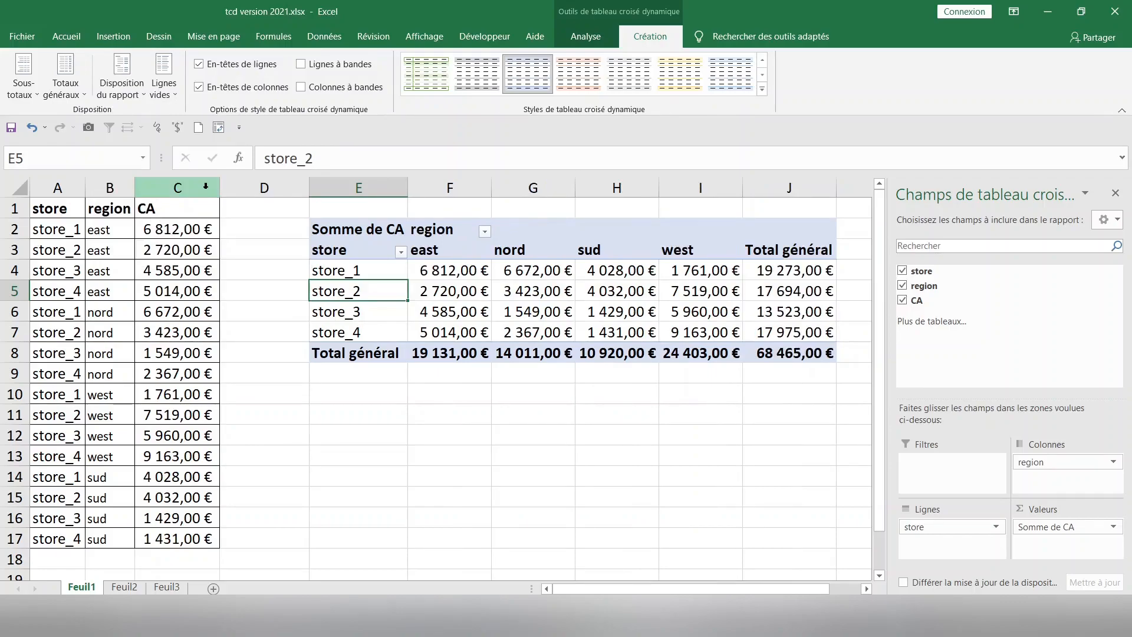
Set the source CA of store_1 east in cell C2 to 100000 and check the matching value in the pivot table.
left_click(451, 414)
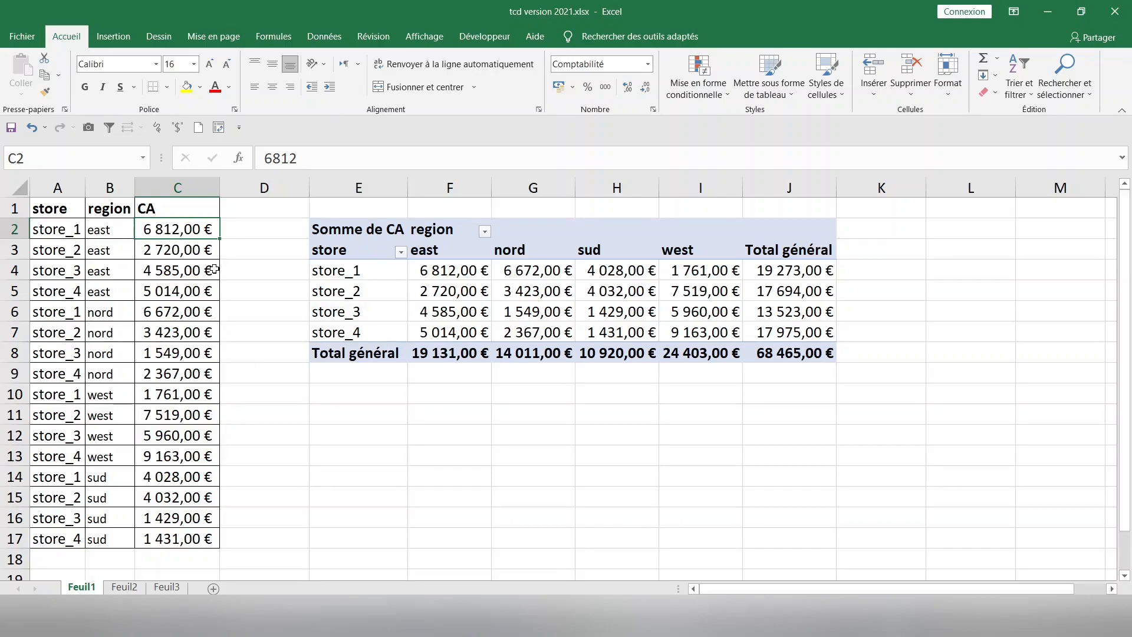
type("100")
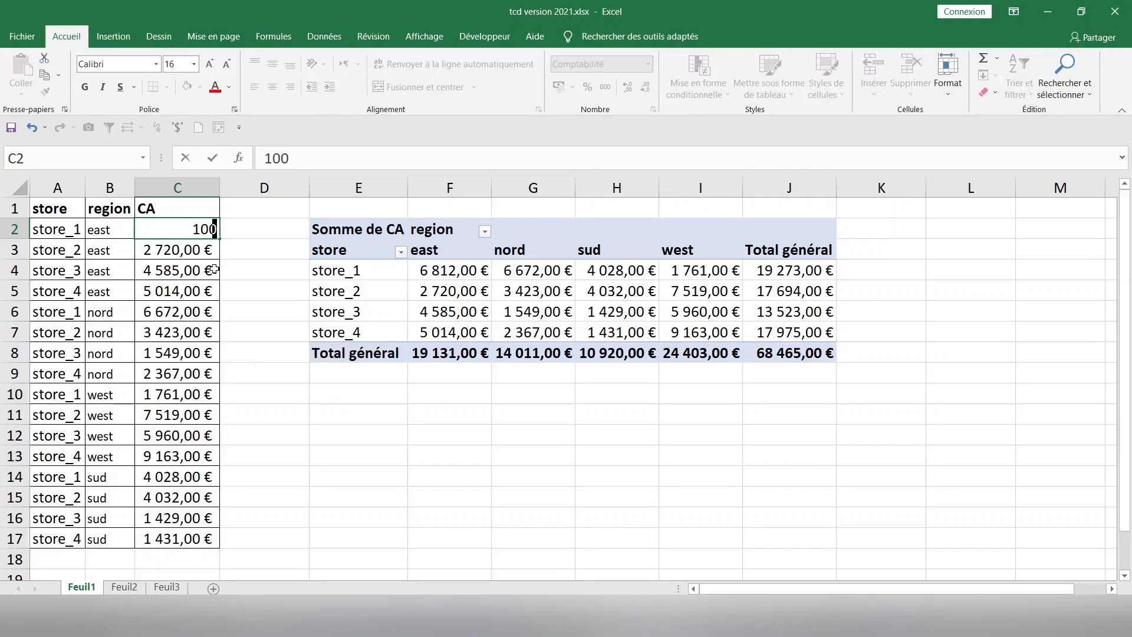
type("000")
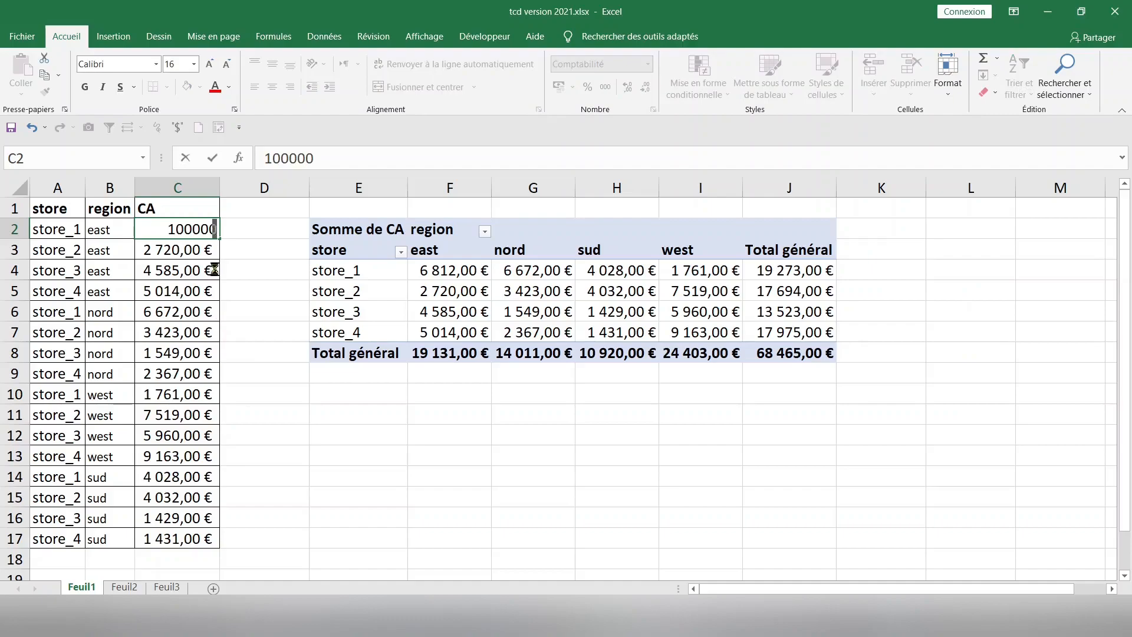
key("Return")
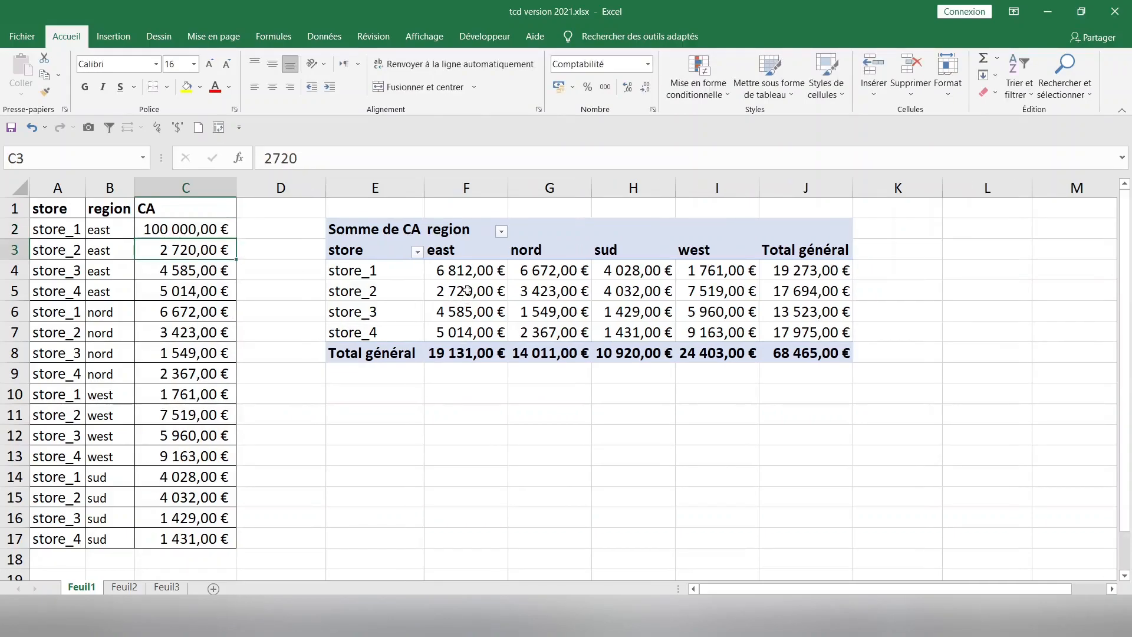
mouse_move(463, 277)
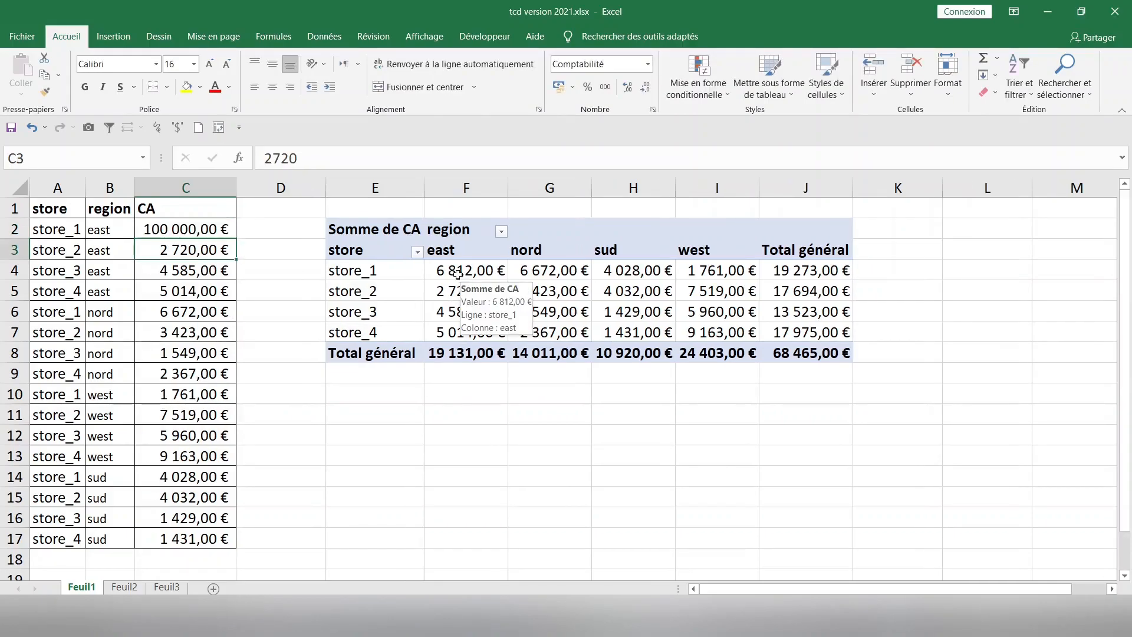
left_click(456, 271)
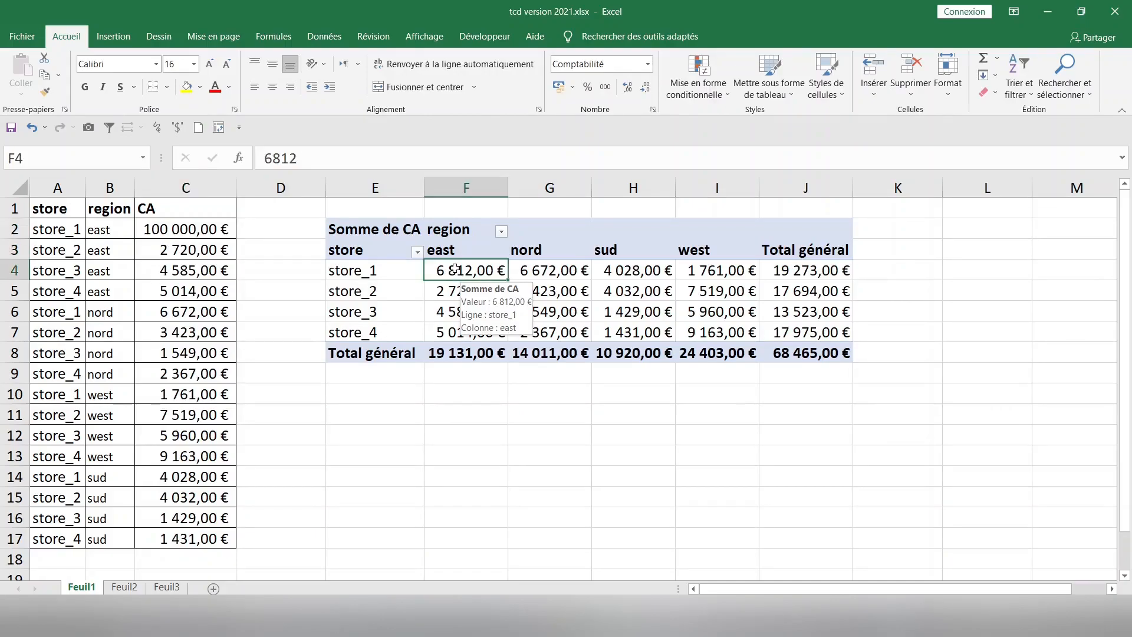
Refresh the pivot table and check store_1's east value together with the grand total row and column.
right_click(455, 269)
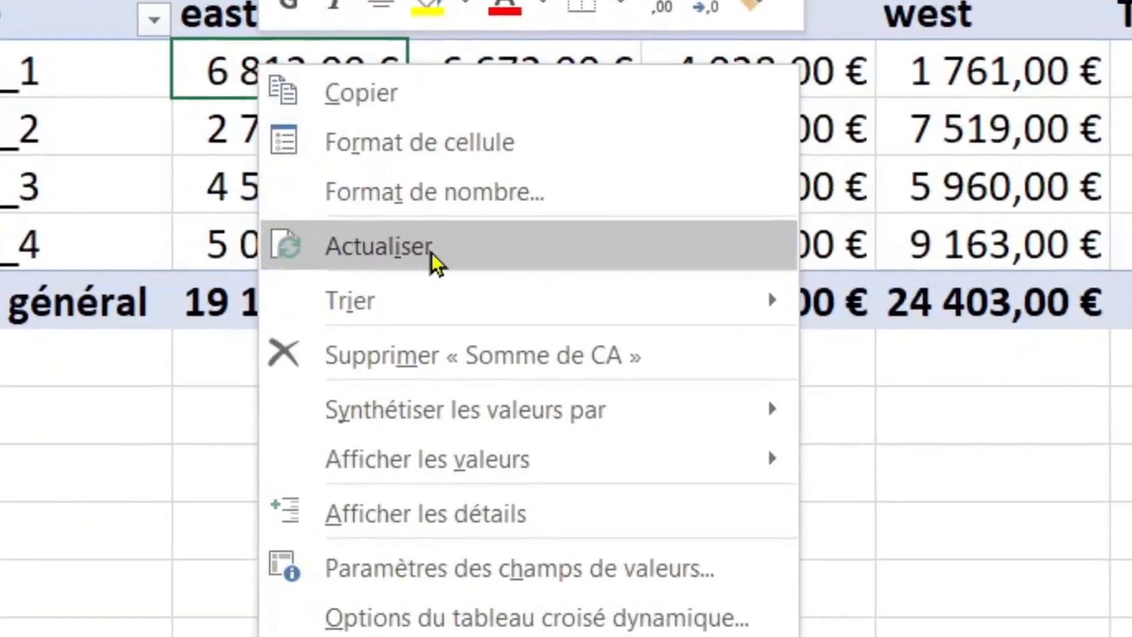
left_click(457, 273)
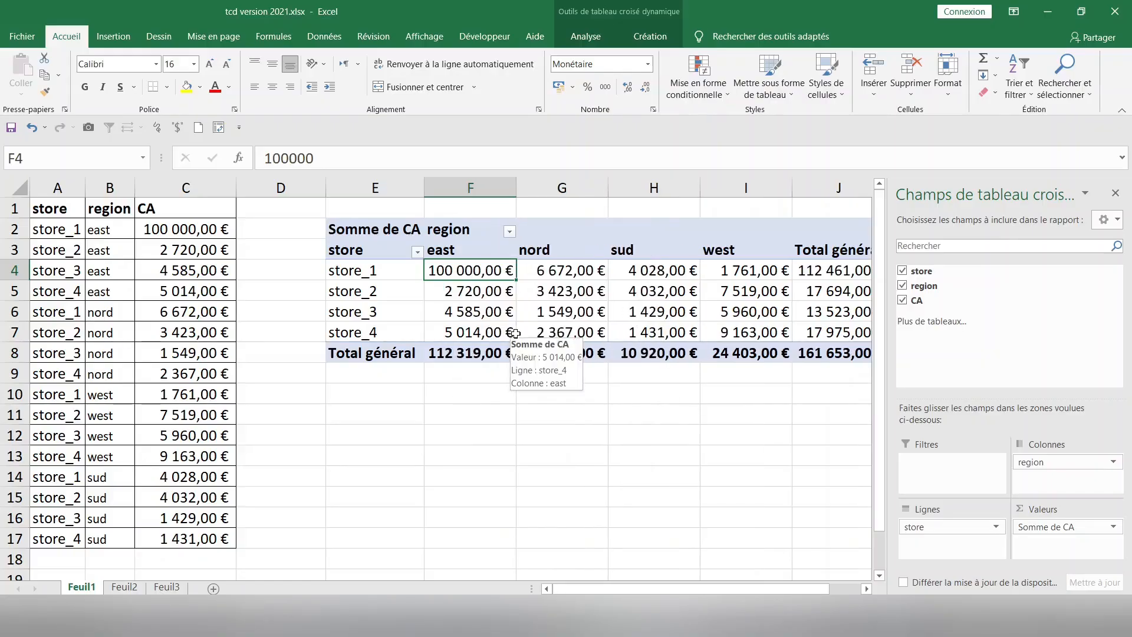
left_click(554, 414)
left_click_drag(451, 352, 815, 347)
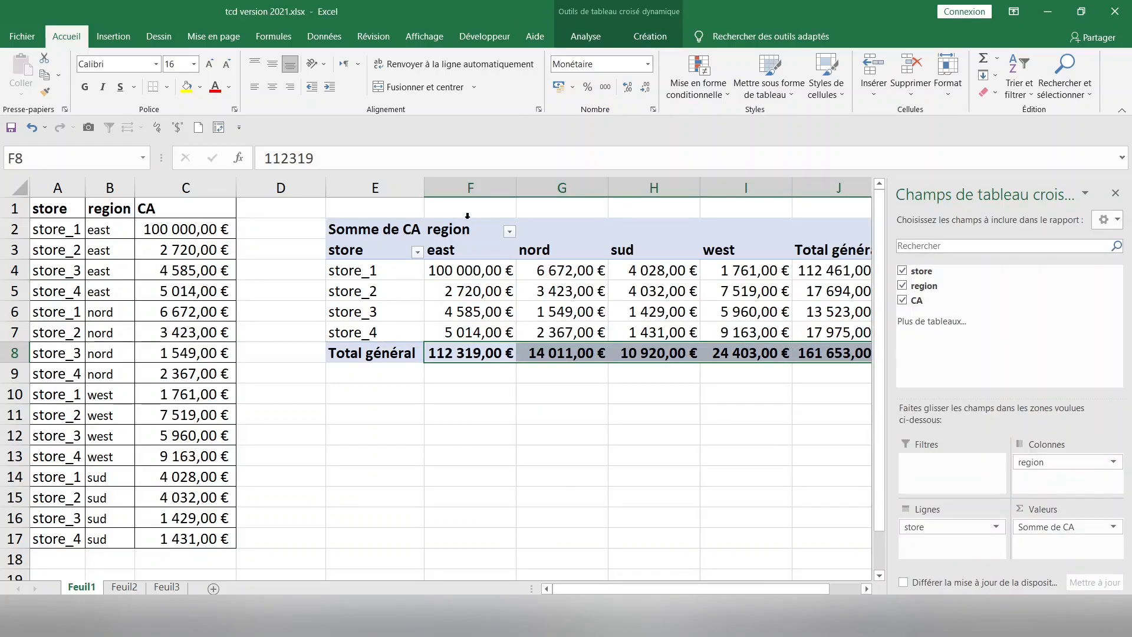
left_click(453, 272)
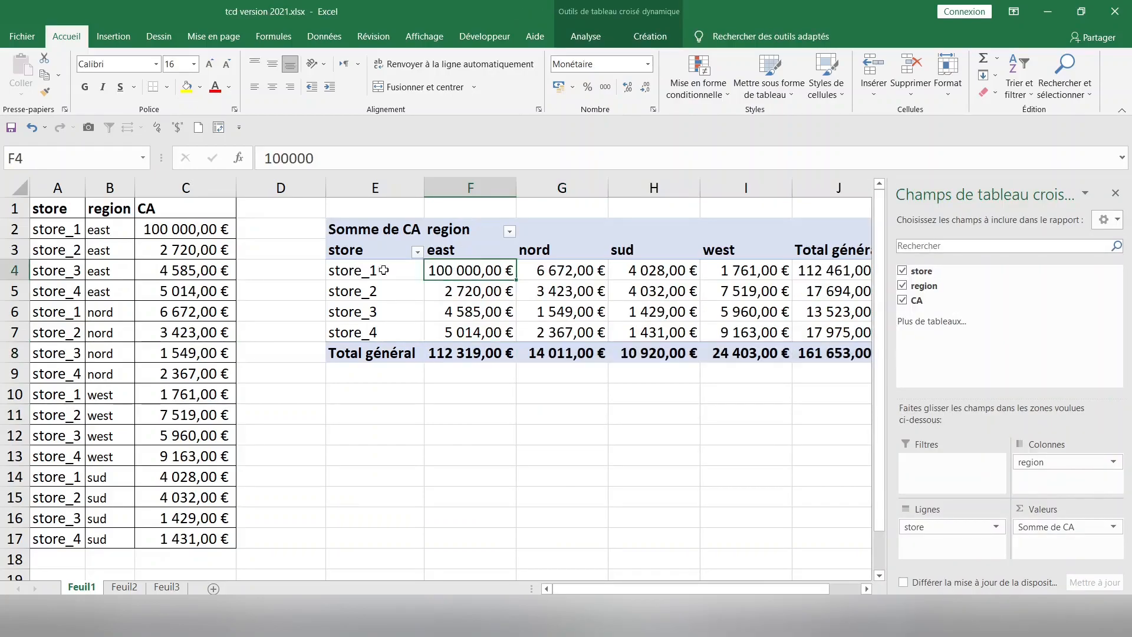
left_click(825, 266)
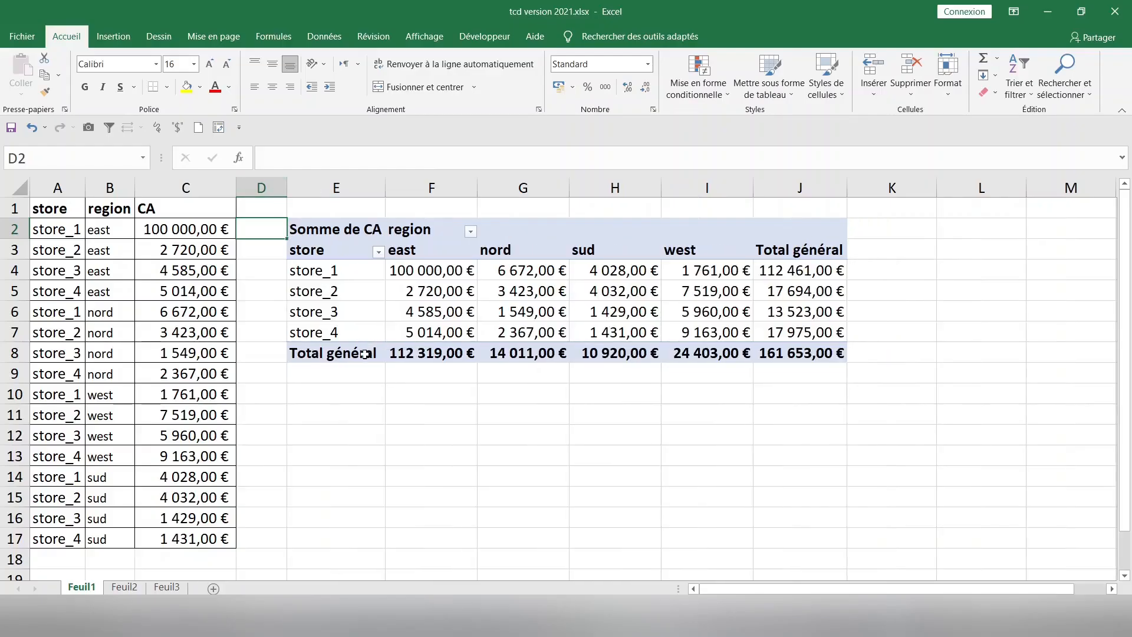
Turn off the pivot table's grand totals for rows and columns, and turn them back on for both.
left_click(433, 356)
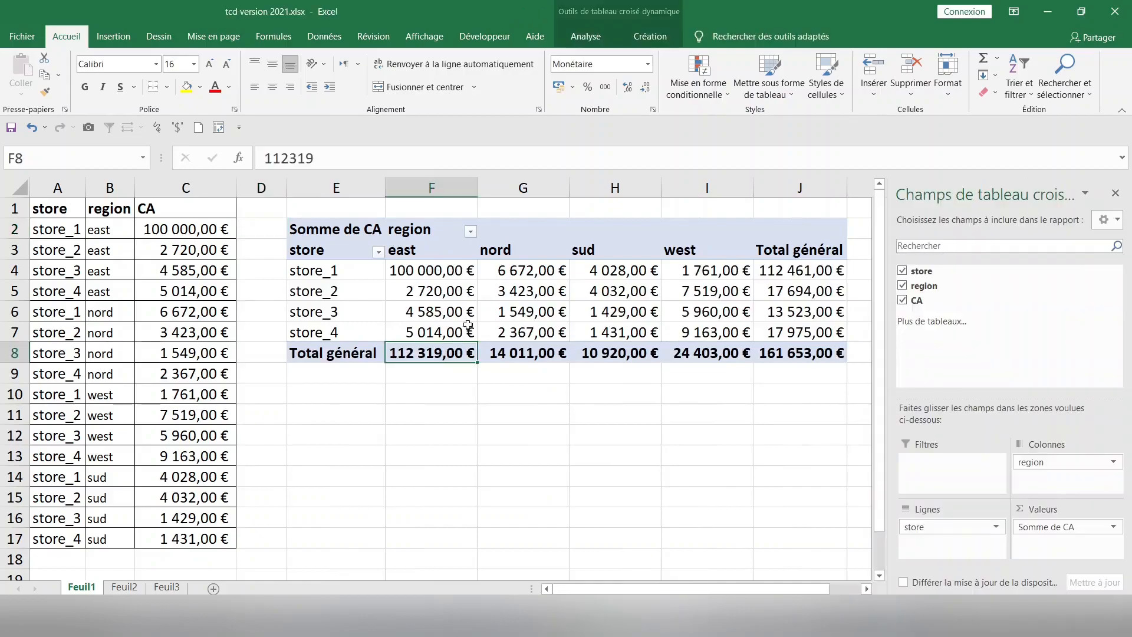
left_click(455, 293)
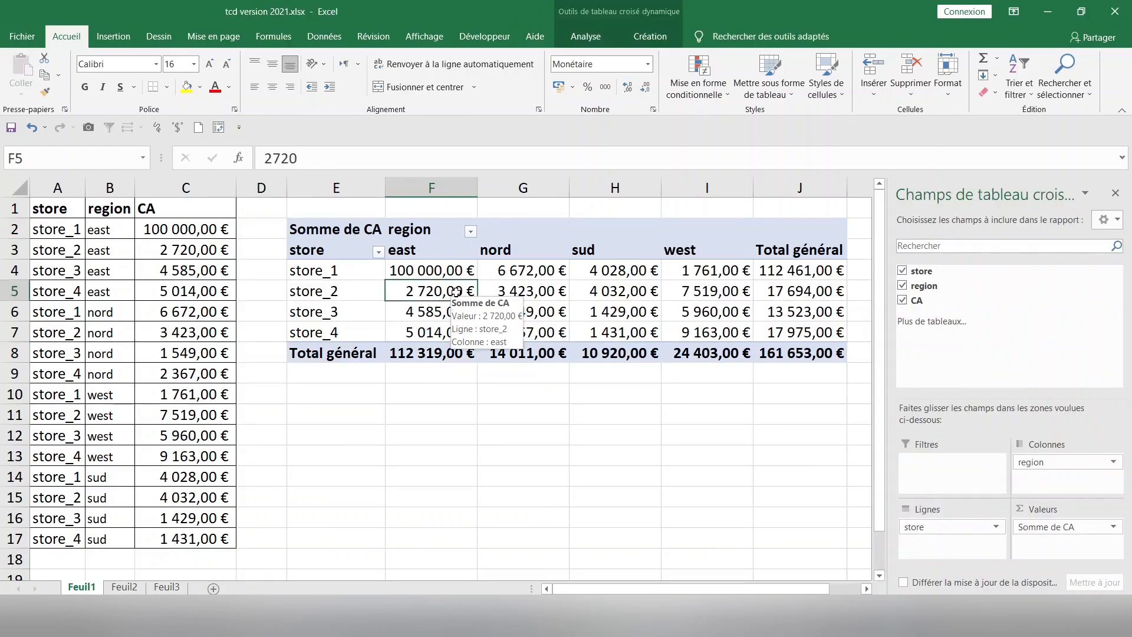
left_click(657, 41)
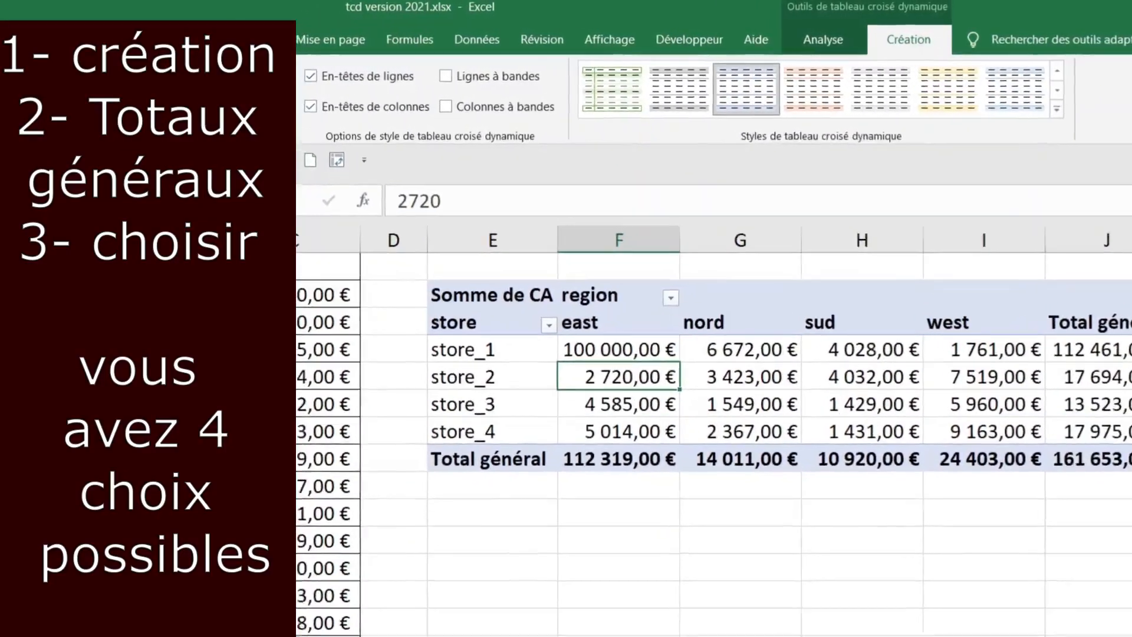
left_click(141, 93)
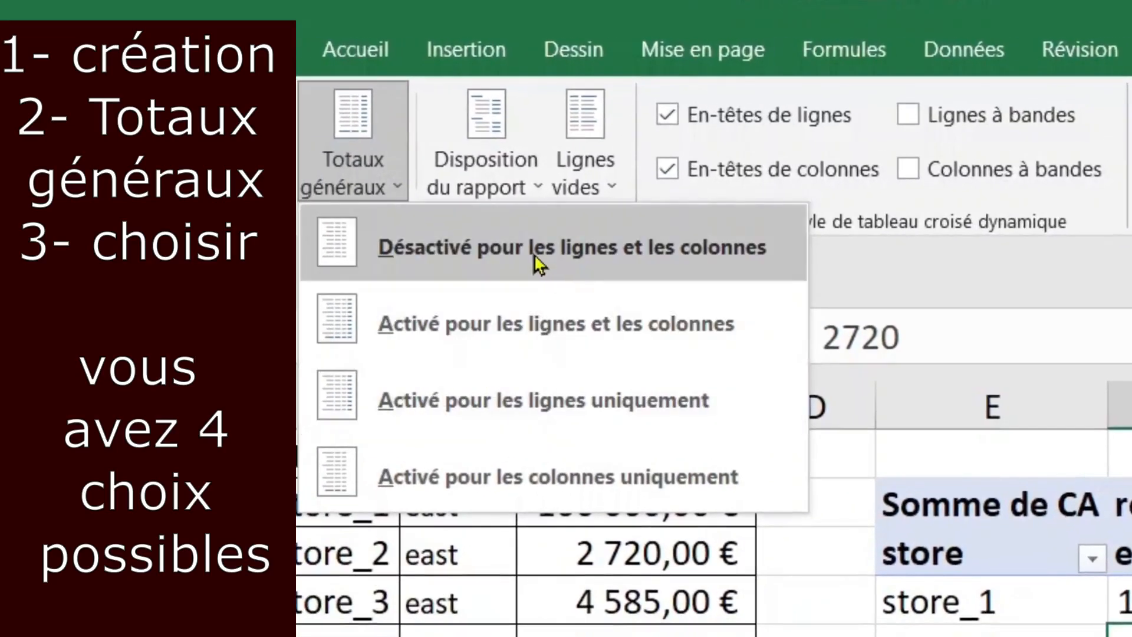
left_click(537, 248)
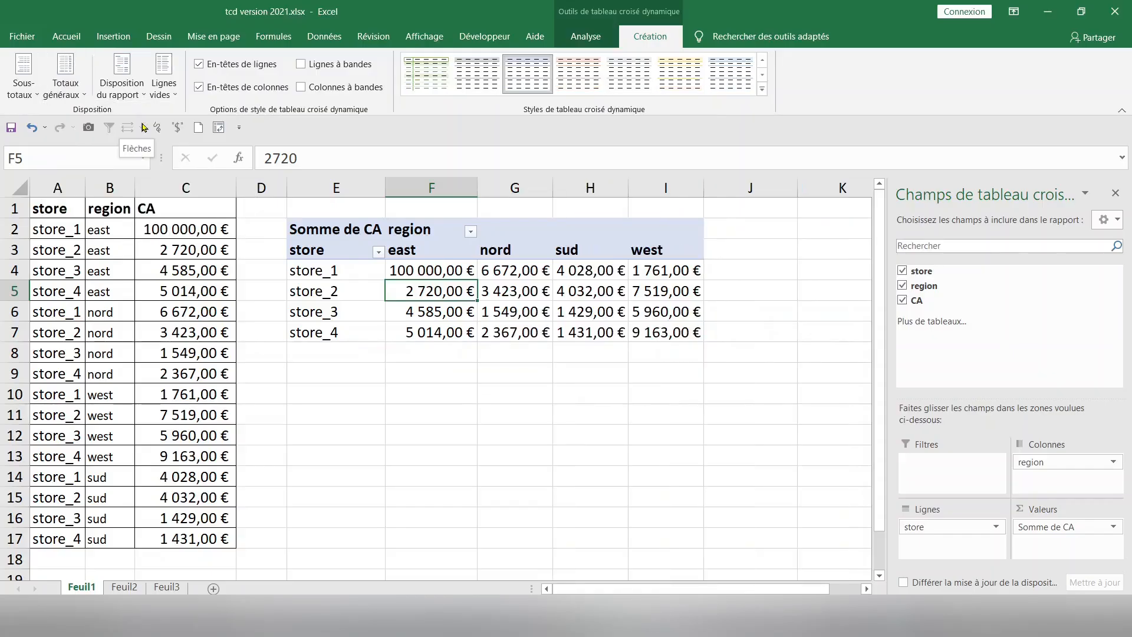
left_click(83, 95)
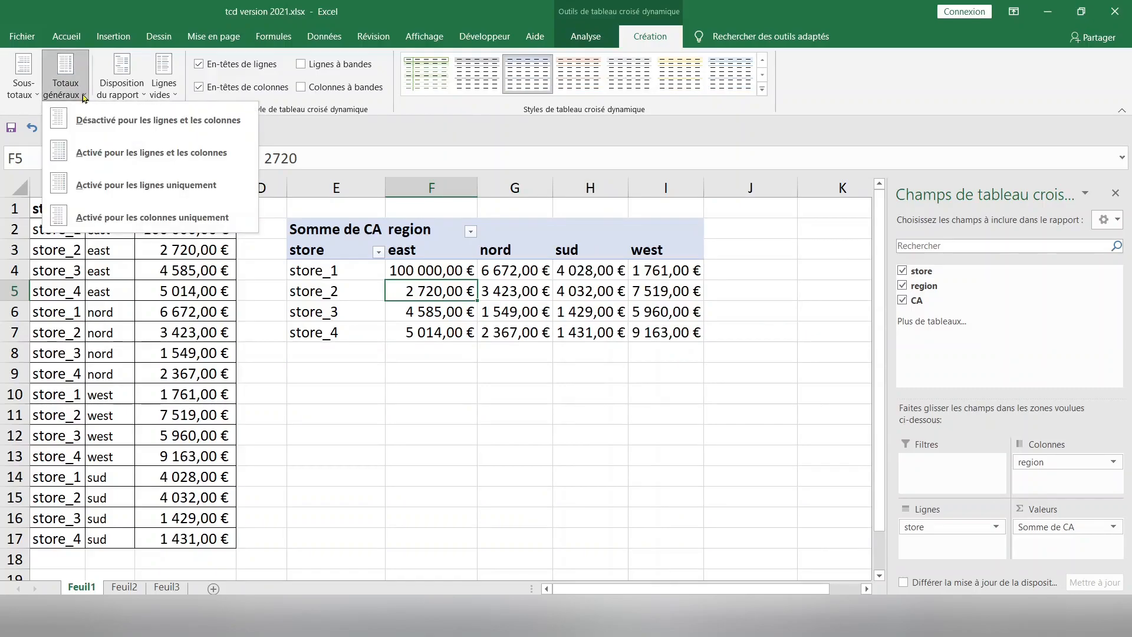
left_click(117, 155)
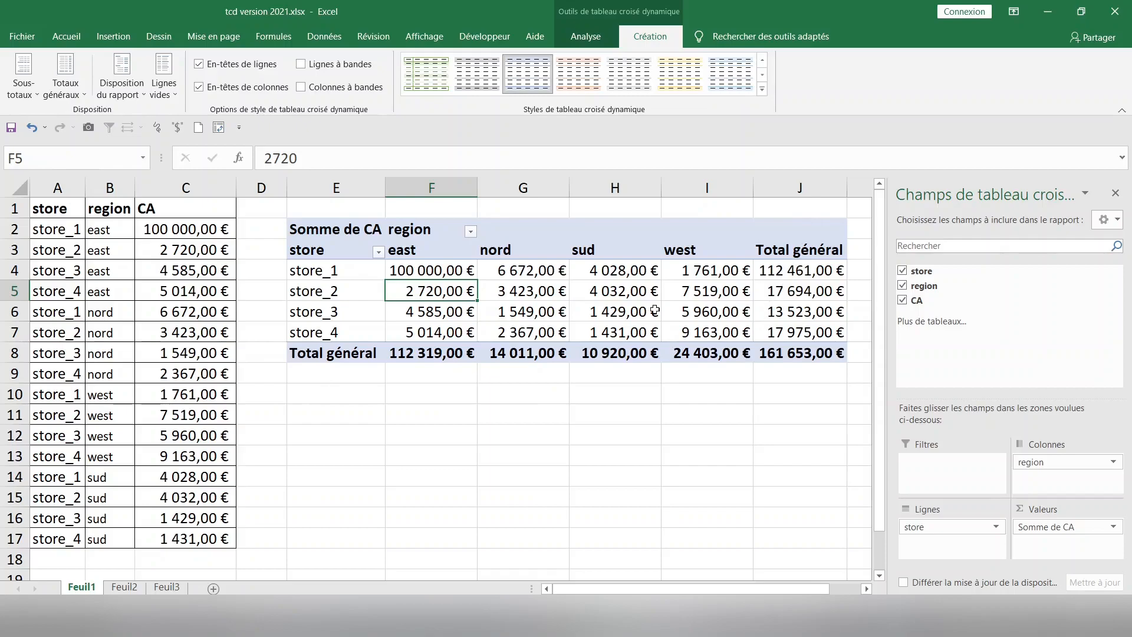
Show the pivot table's grand totals for rows only and check the total of each store.
left_click(81, 95)
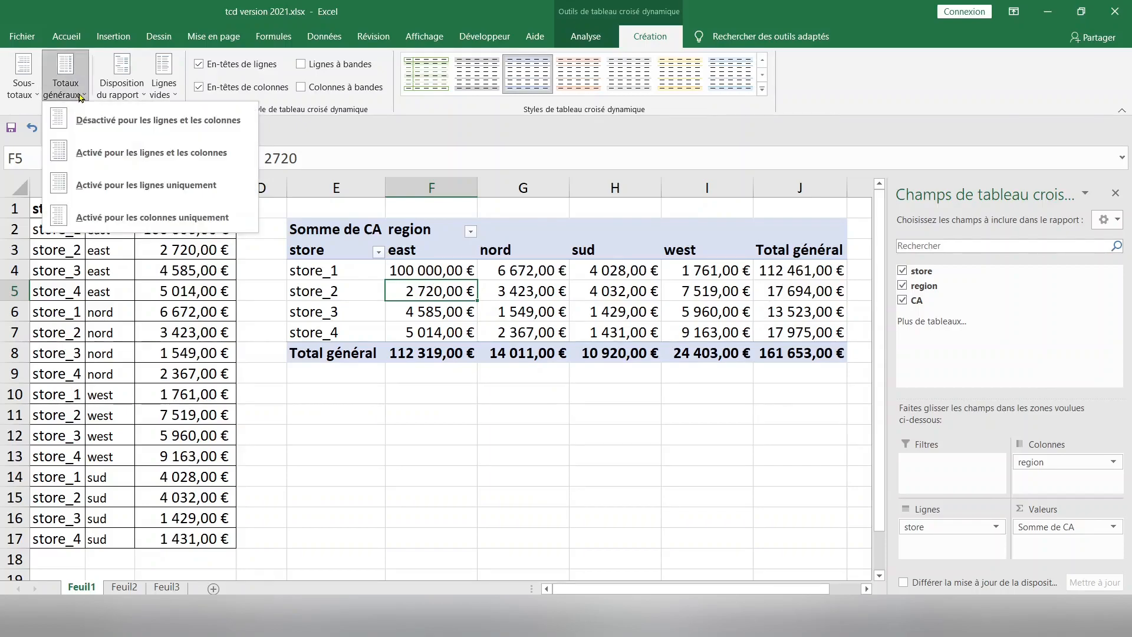
left_click(109, 186)
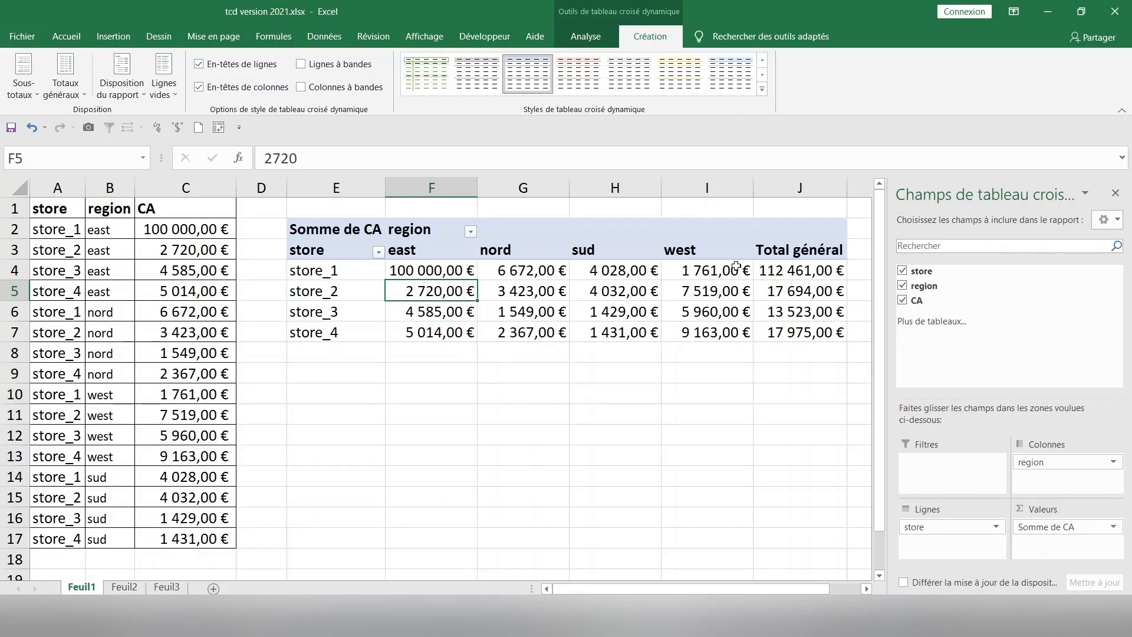
left_click(797, 274)
left_click(797, 293)
left_click(797, 314)
left_click(796, 334)
left_click(780, 293)
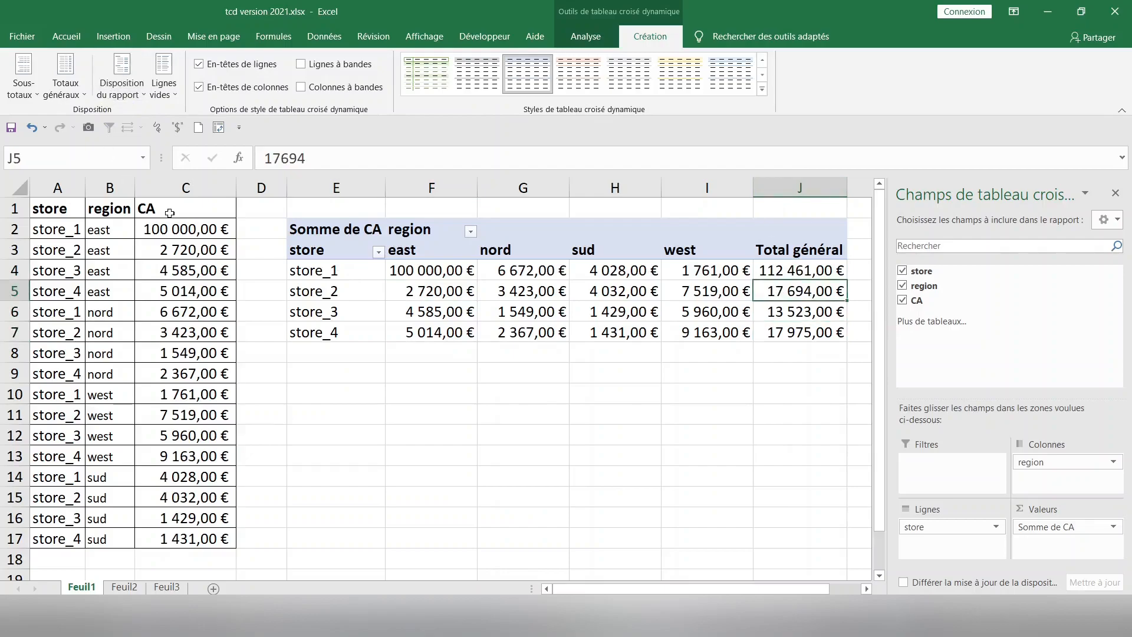
Set the pivot table's grand totals to columns only (Activé pour les colonnes uniquement).
left_click(83, 96)
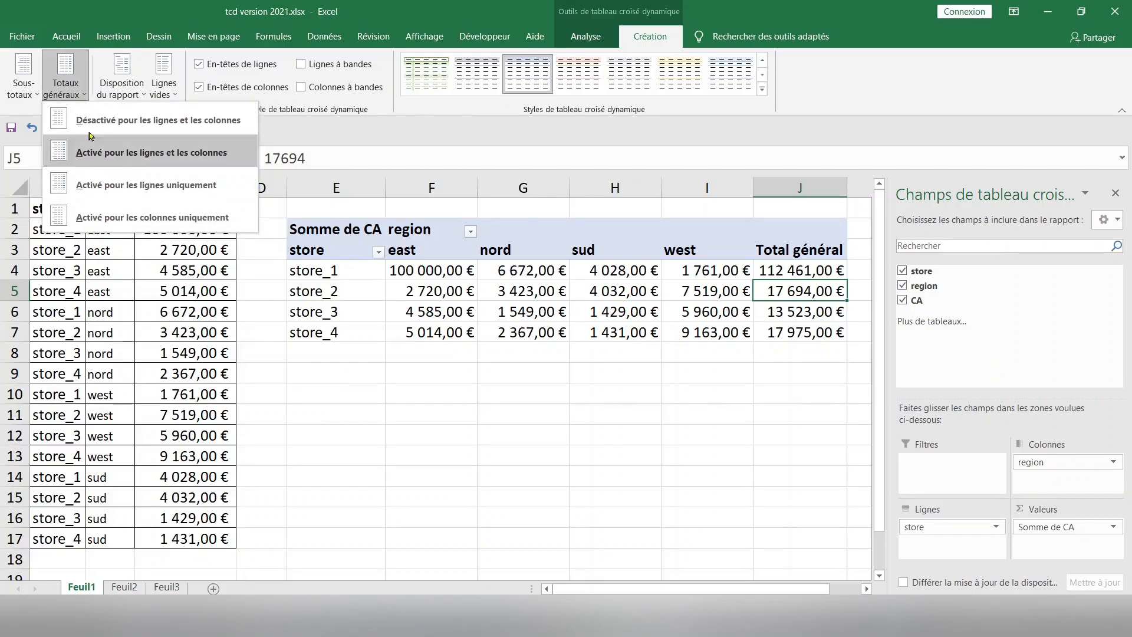
left_click(112, 218)
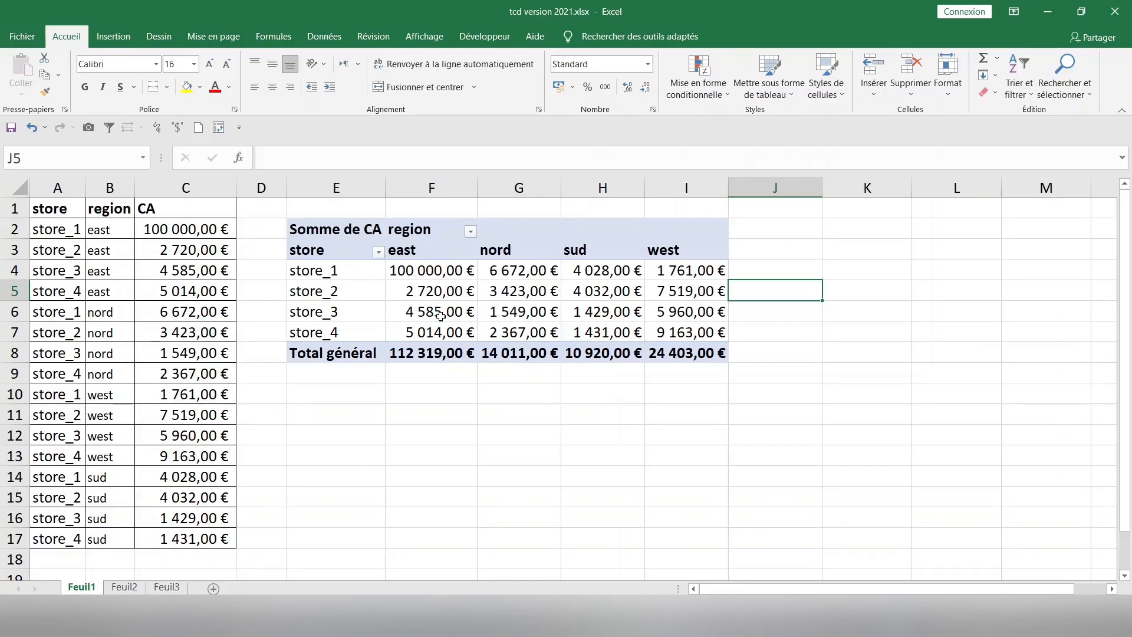
mouse_move(440, 317)
Format the source data range A1:C17 as a table with headers, using a green medium table style.
left_click(65, 209)
left_click_drag(65, 209, 158, 213)
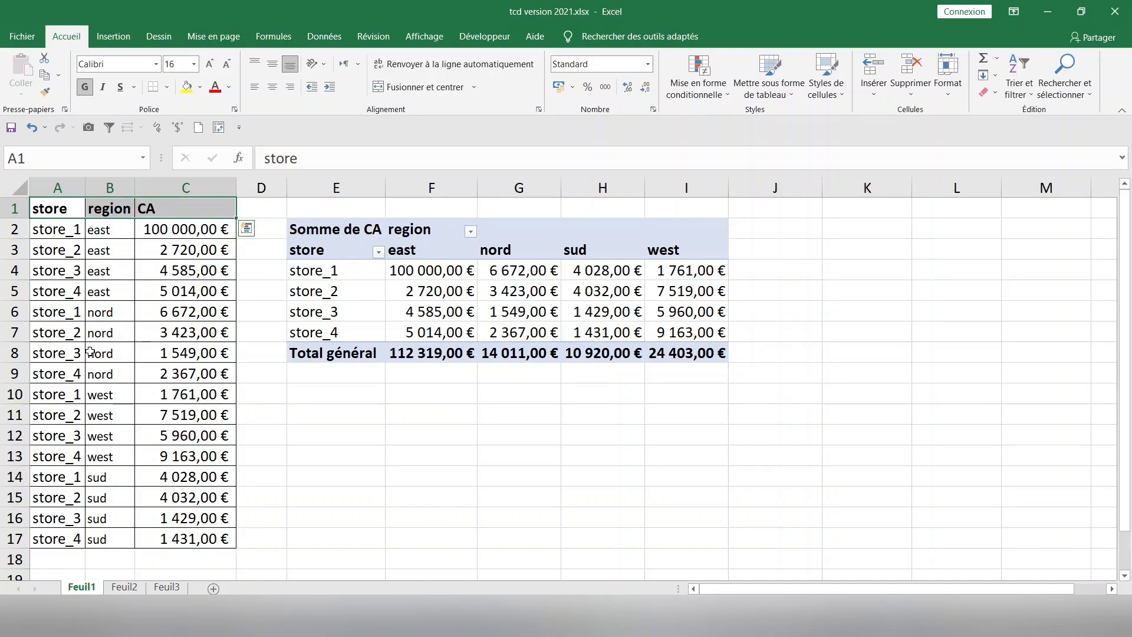
left_click(90, 243)
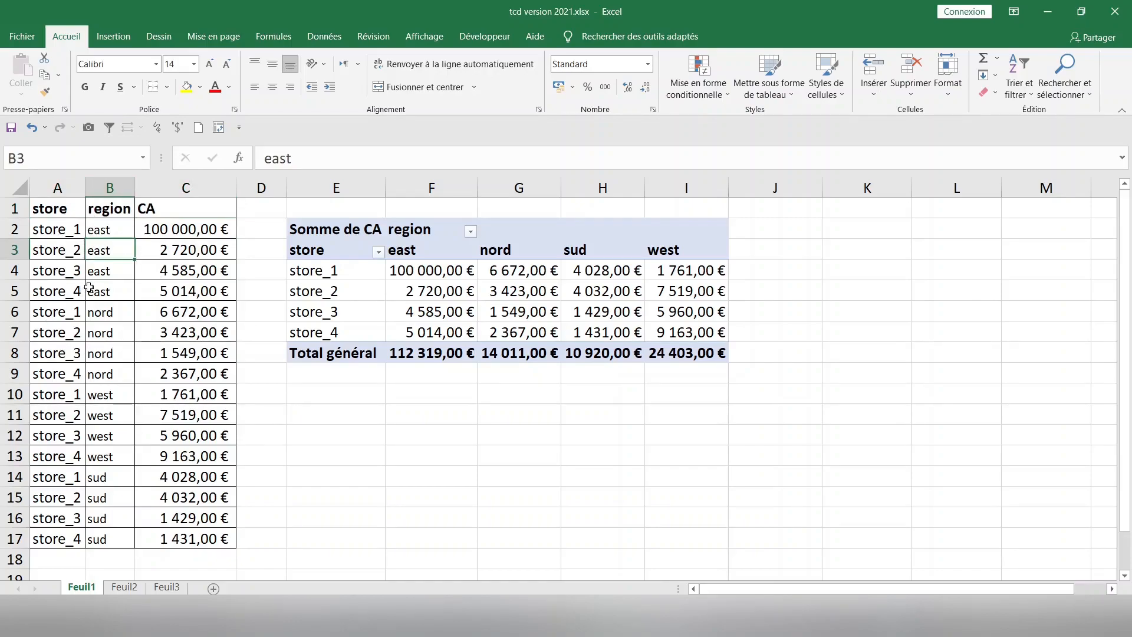
left_click_drag(57, 209, 174, 536)
left_click(140, 295)
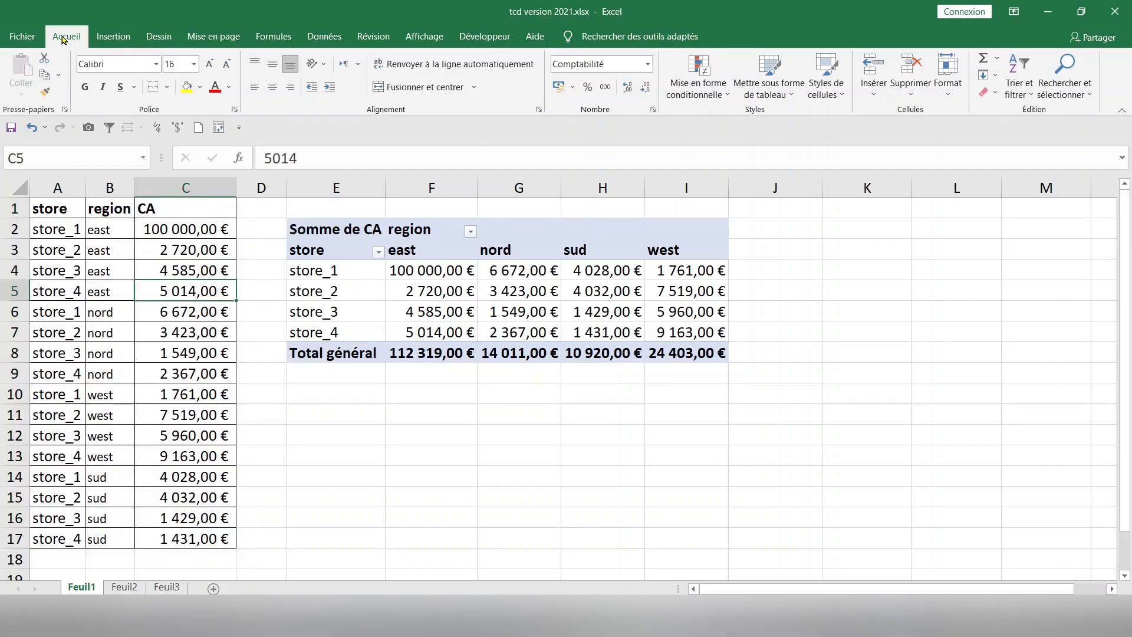
left_click(792, 100)
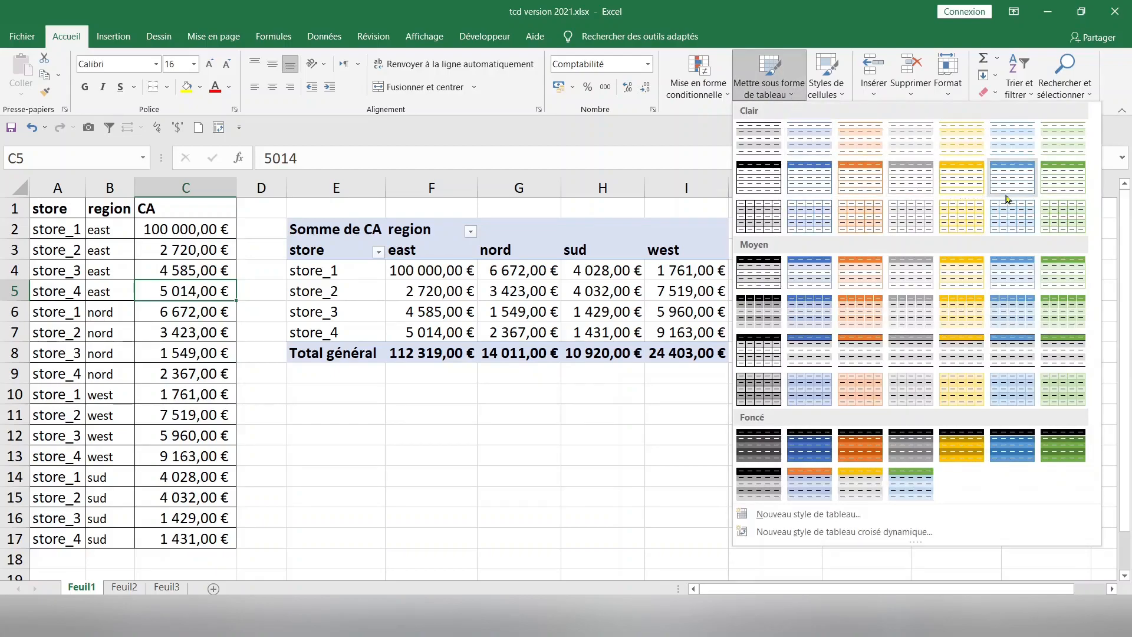
left_click(1071, 281)
left_click(724, 365)
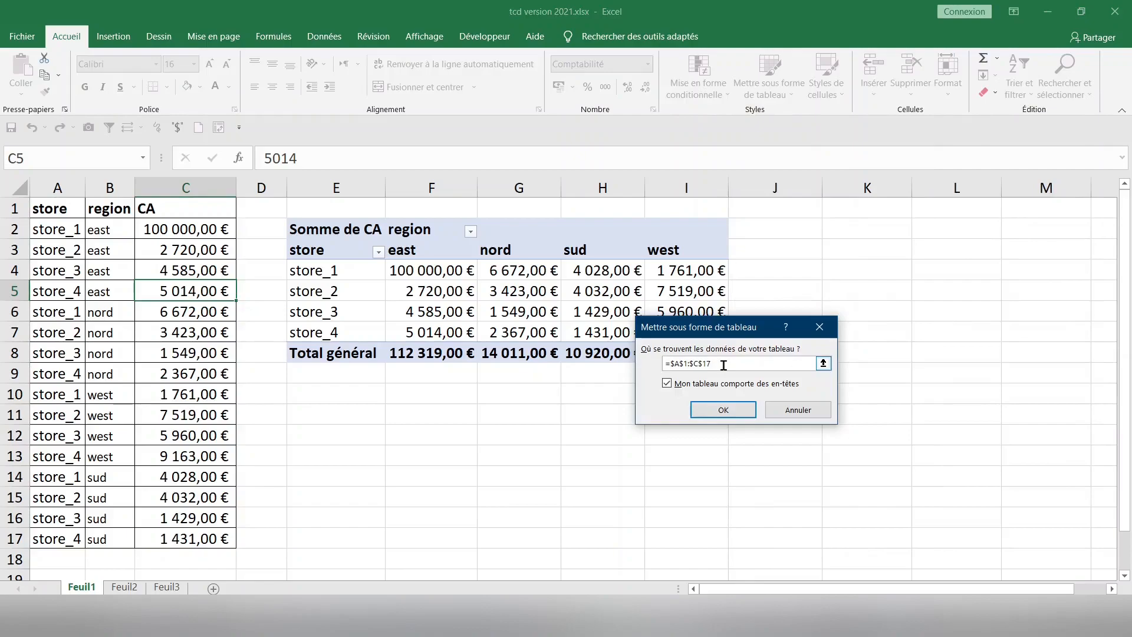
left_click(733, 414)
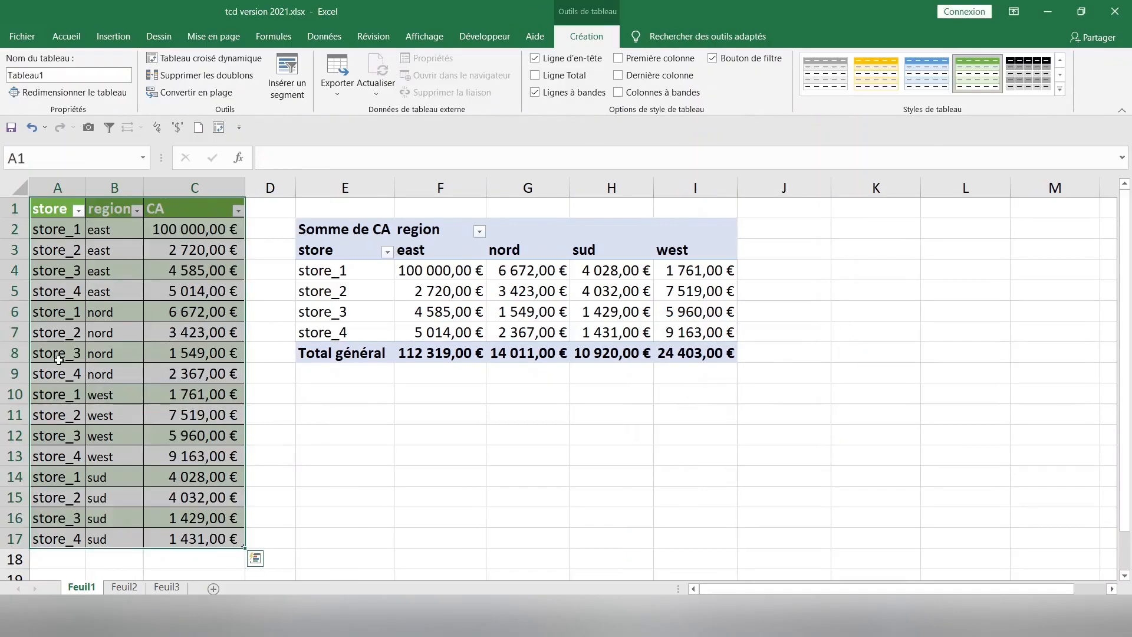
left_click(144, 339)
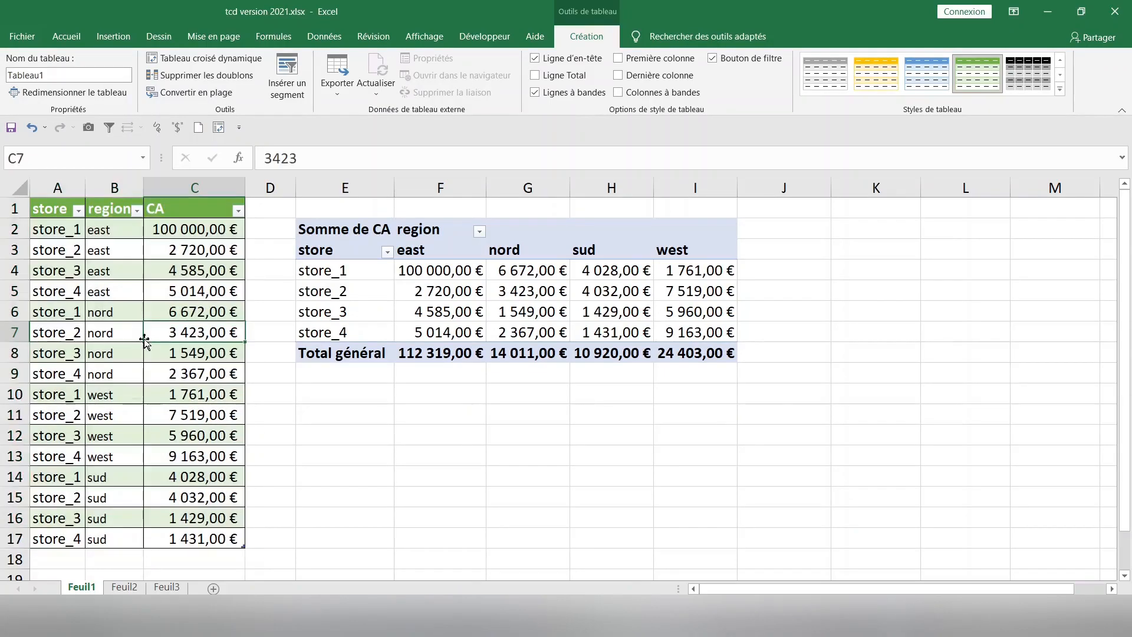
Add a new record in row 18 of the source table: store_1, region sud, CA 150000.
scroll(145, 340, "down", 1)
left_click(62, 498)
left_click(67, 474)
left_click_drag(67, 474, 180, 473)
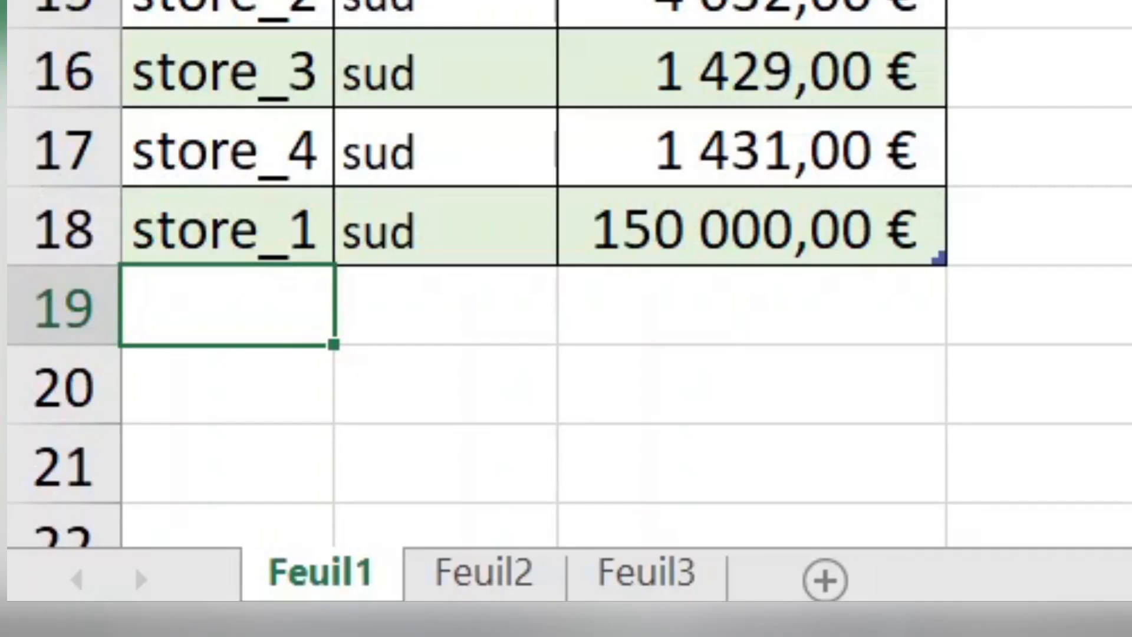
Refresh the pivot table and check the CA value of store_1 in the sud region.
scroll(471, 295, "up", 1)
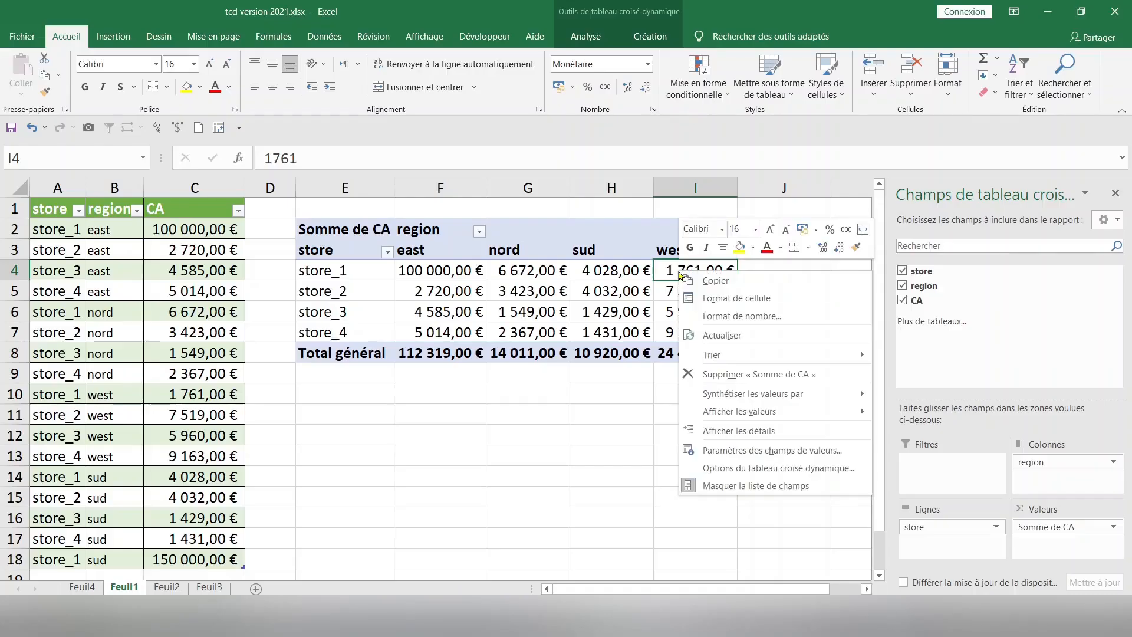
left_click(744, 334)
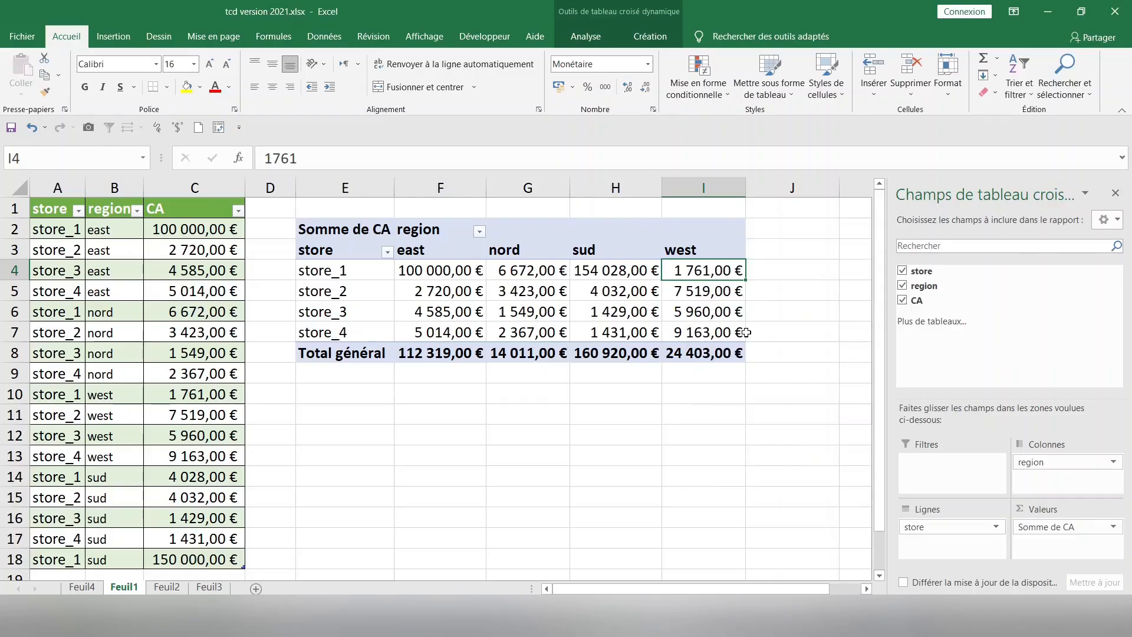
left_click(611, 267)
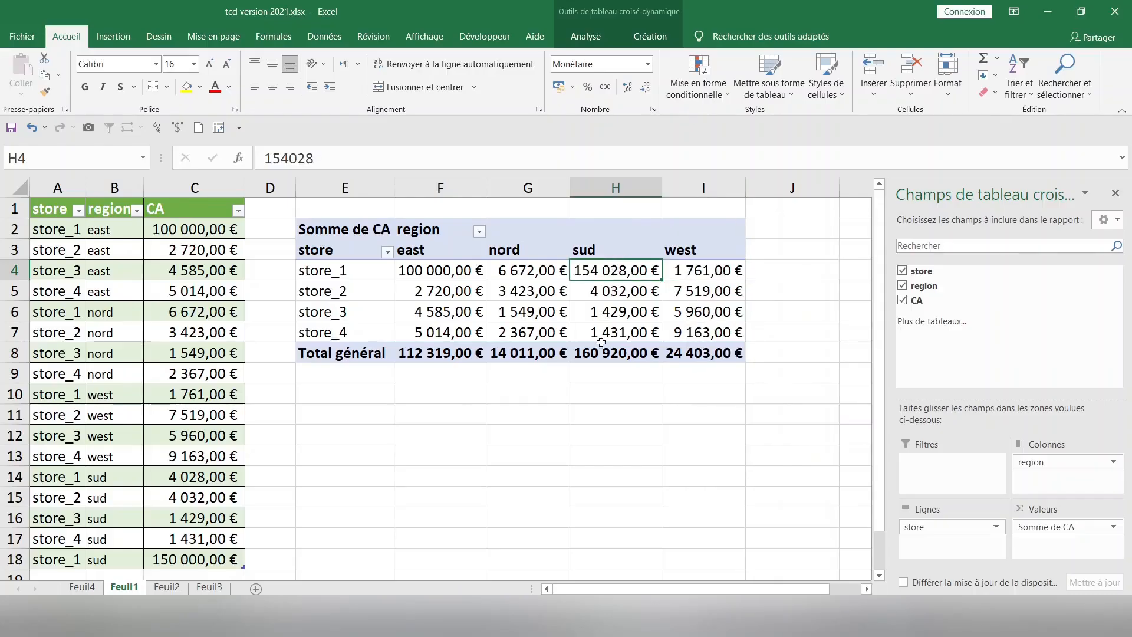
left_click(167, 412)
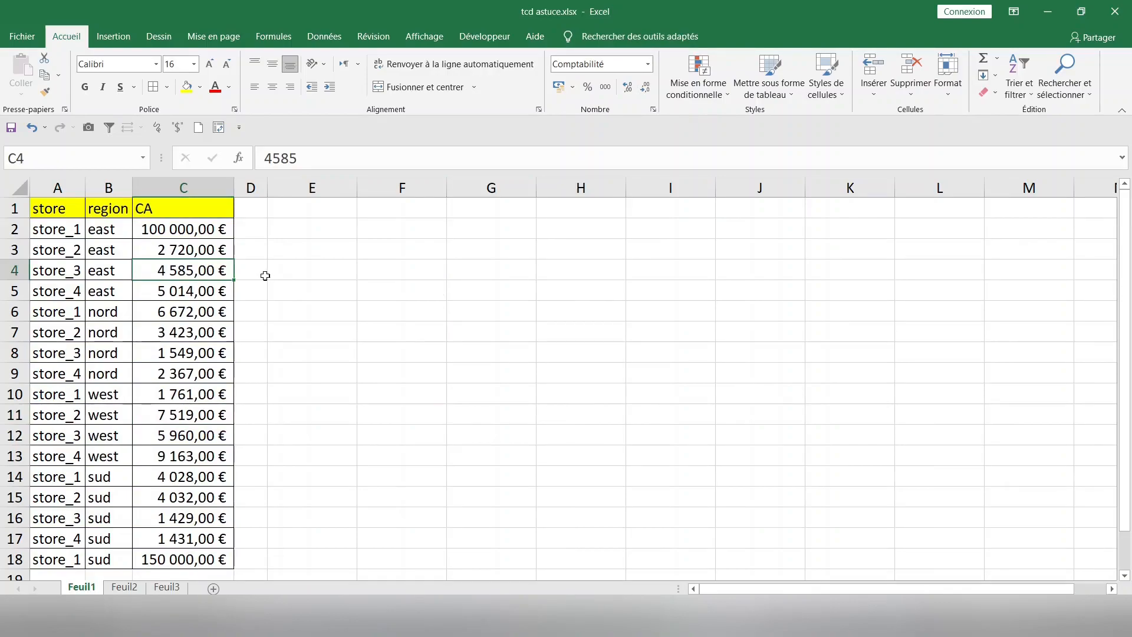
Create a table with headers from the range A1:C18 on Feuil1 of tcd astuce.xlsx.
left_click(87, 254)
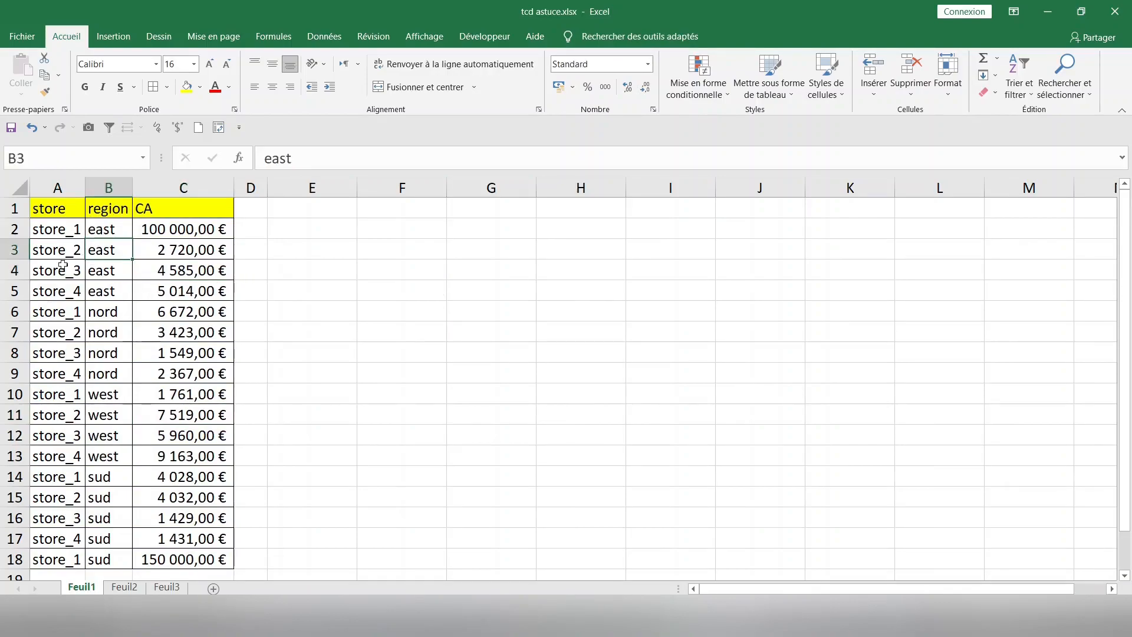
left_click(120, 37)
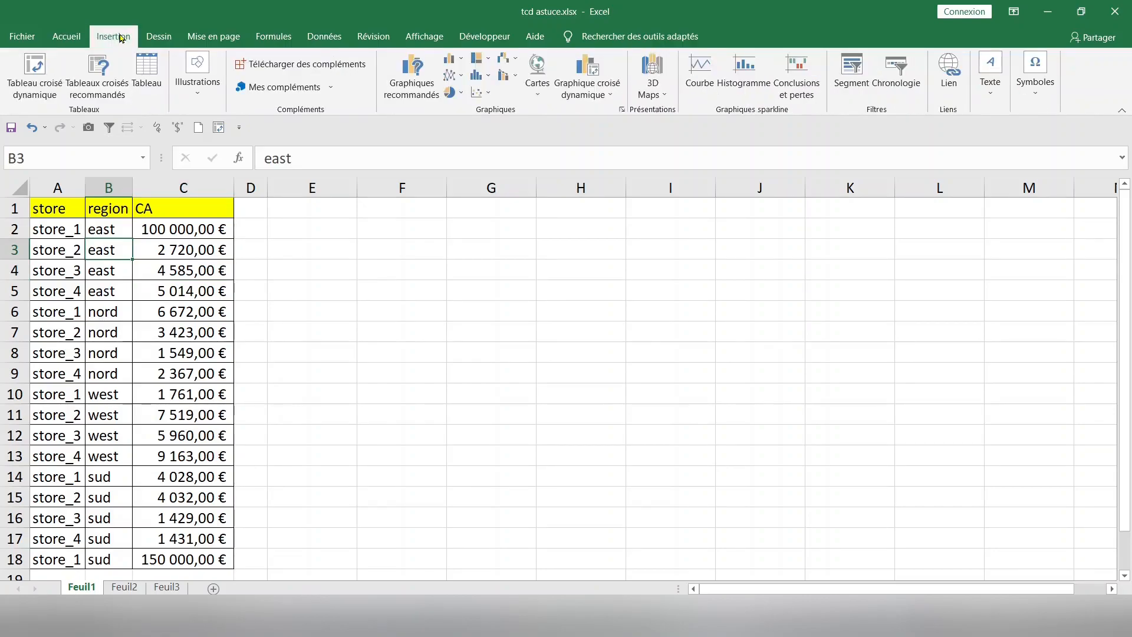
left_click(147, 73)
left_click_drag(708, 451, 435, 227)
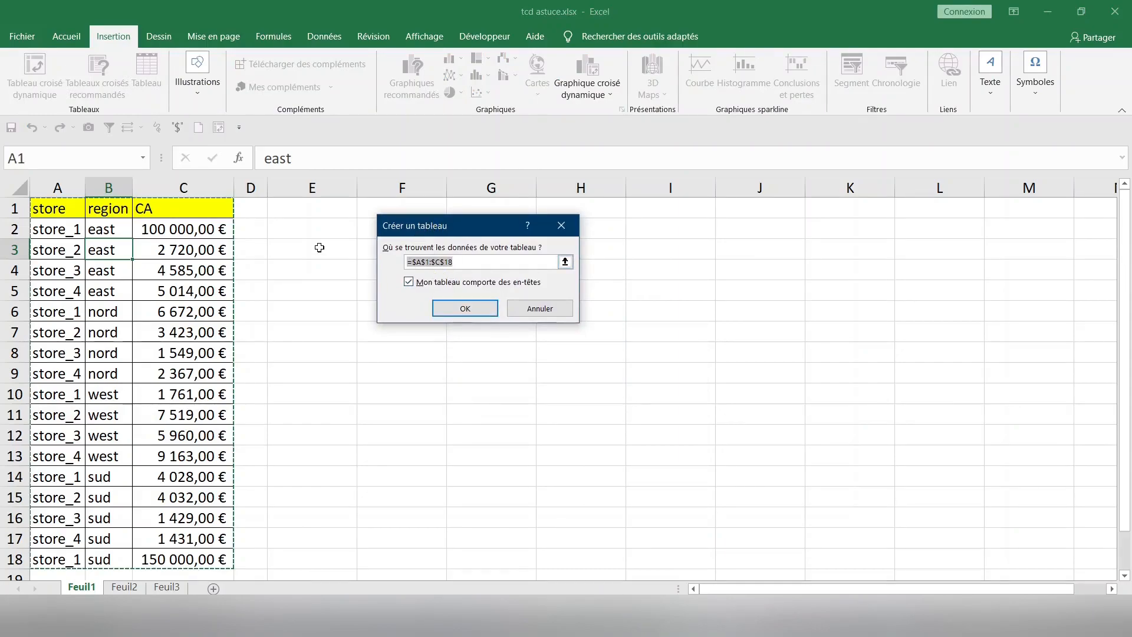
left_click(446, 309)
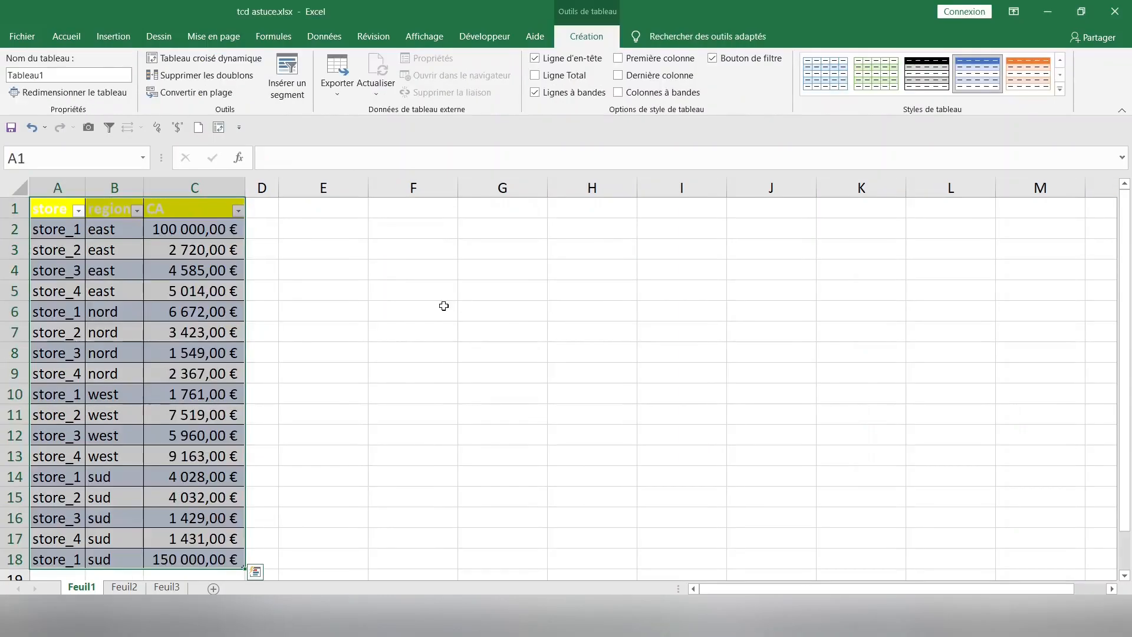
Select the new table's data range through its name, Tableau1.
left_click(124, 312)
left_click(142, 159)
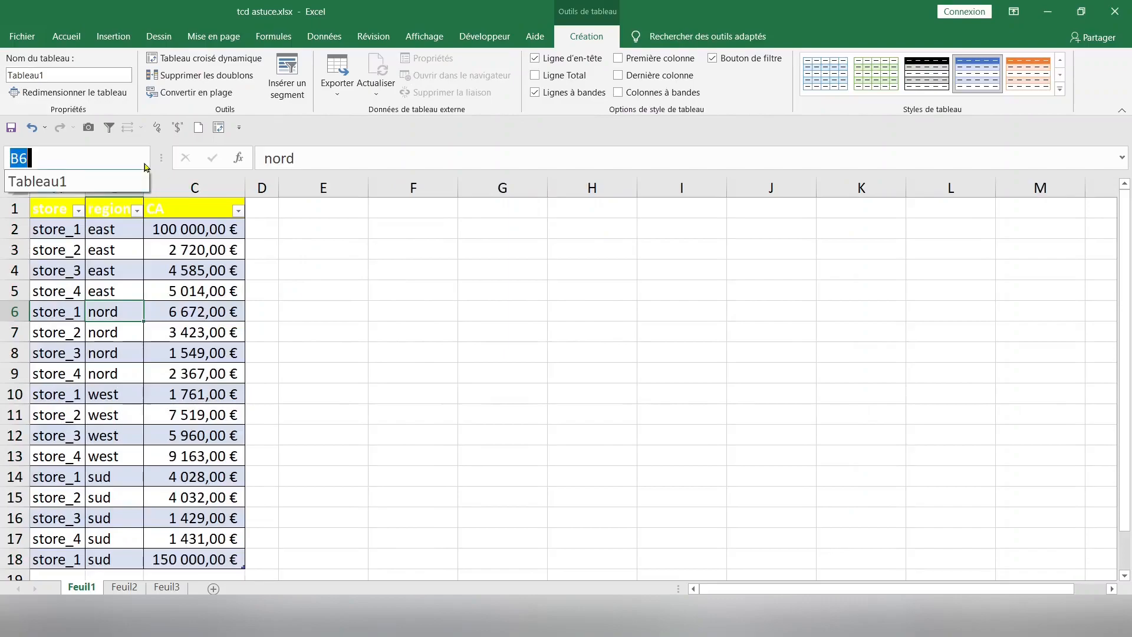
left_click(85, 181)
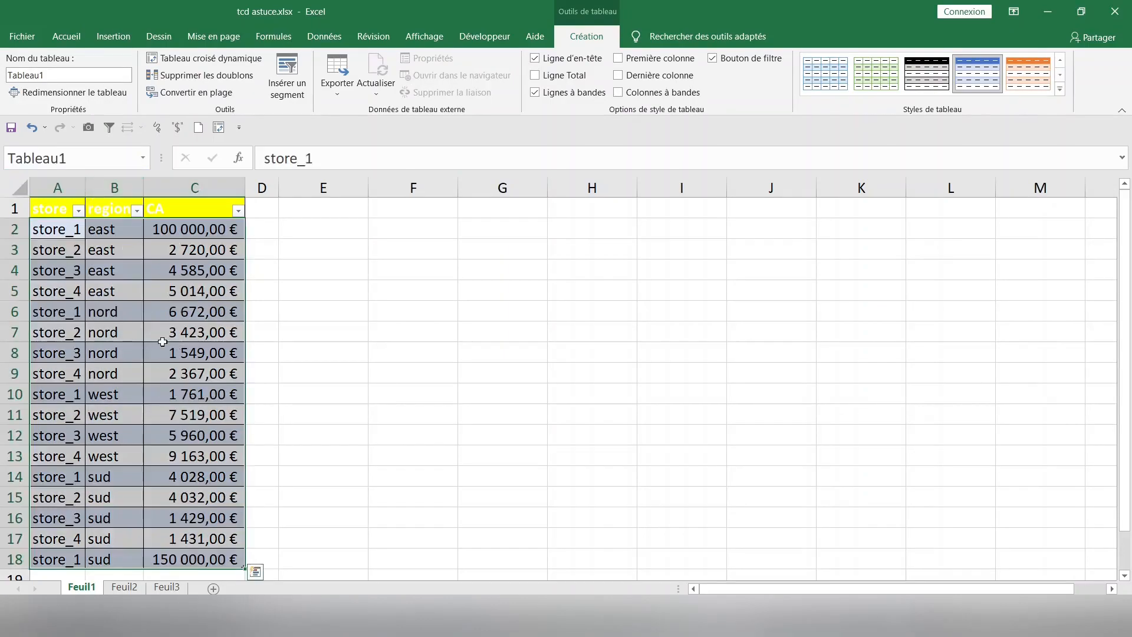
Browse the list of all commands in the Quick Access Toolbar customization for the Assistant Tableau croisé dynamique command.
left_click(117, 351)
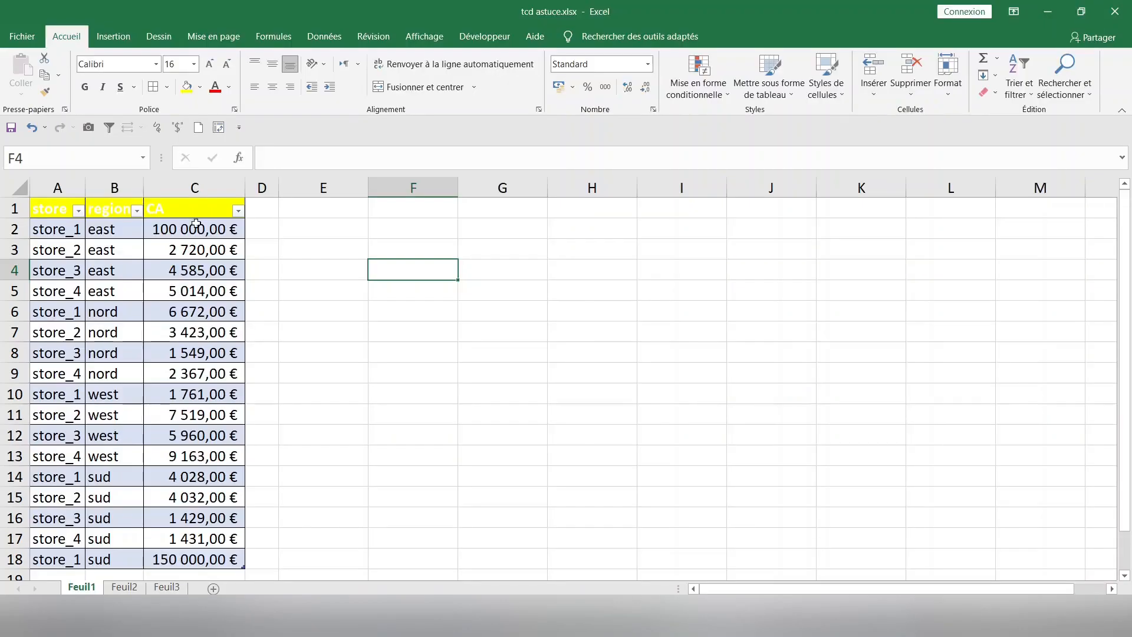
left_click(239, 128)
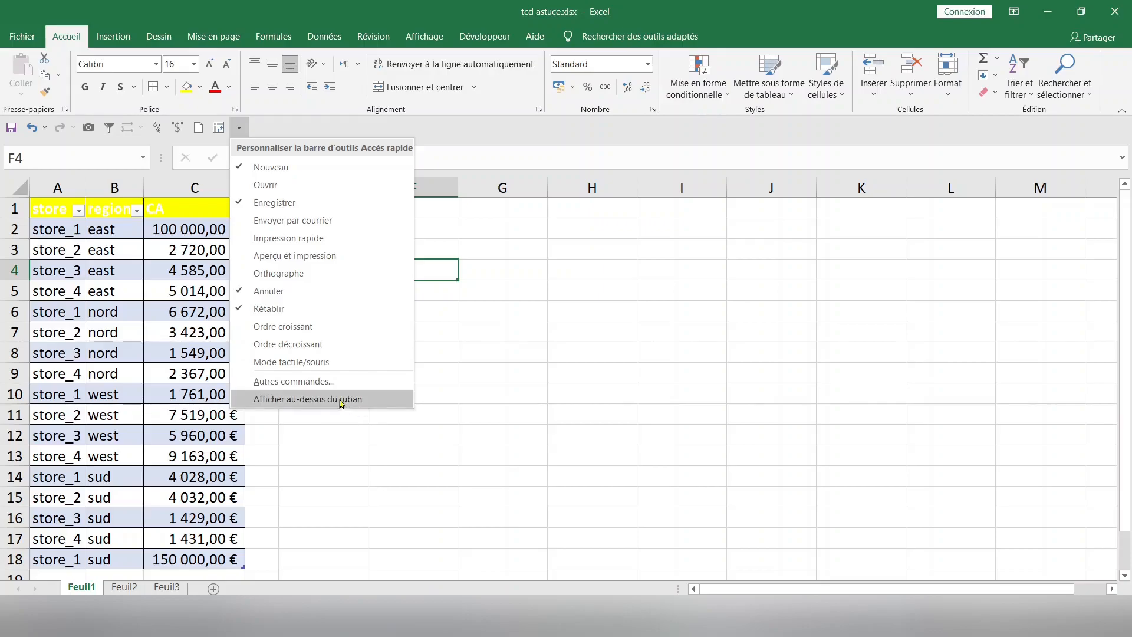
left_click(326, 384)
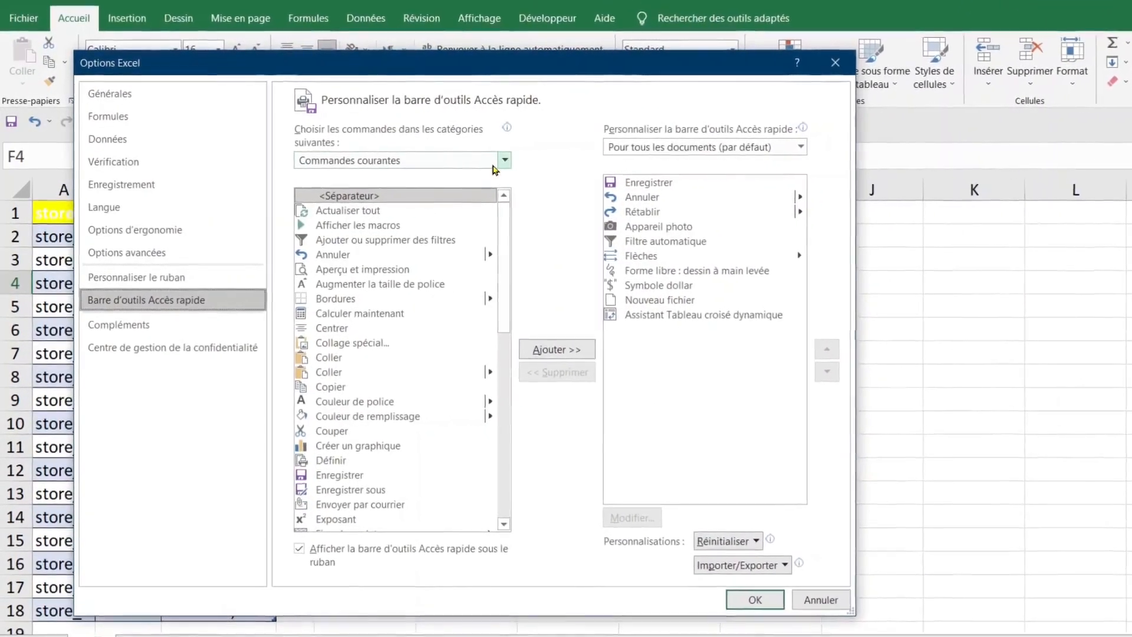
left_click(495, 165)
left_click(484, 213)
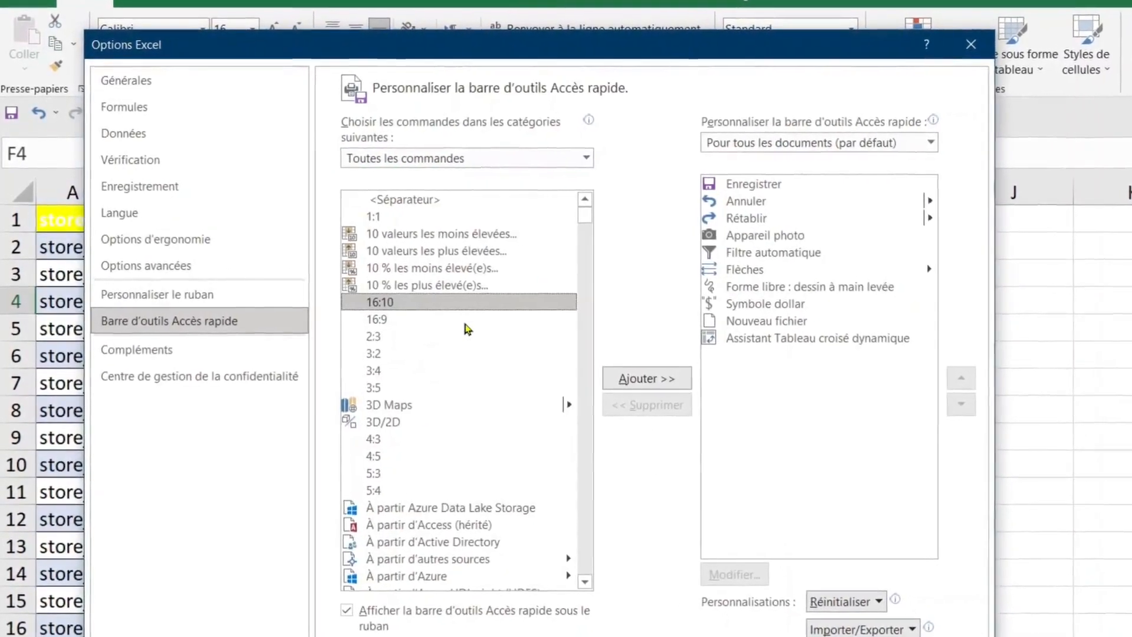
scroll(466, 328, "down", 15)
left_click(455, 329)
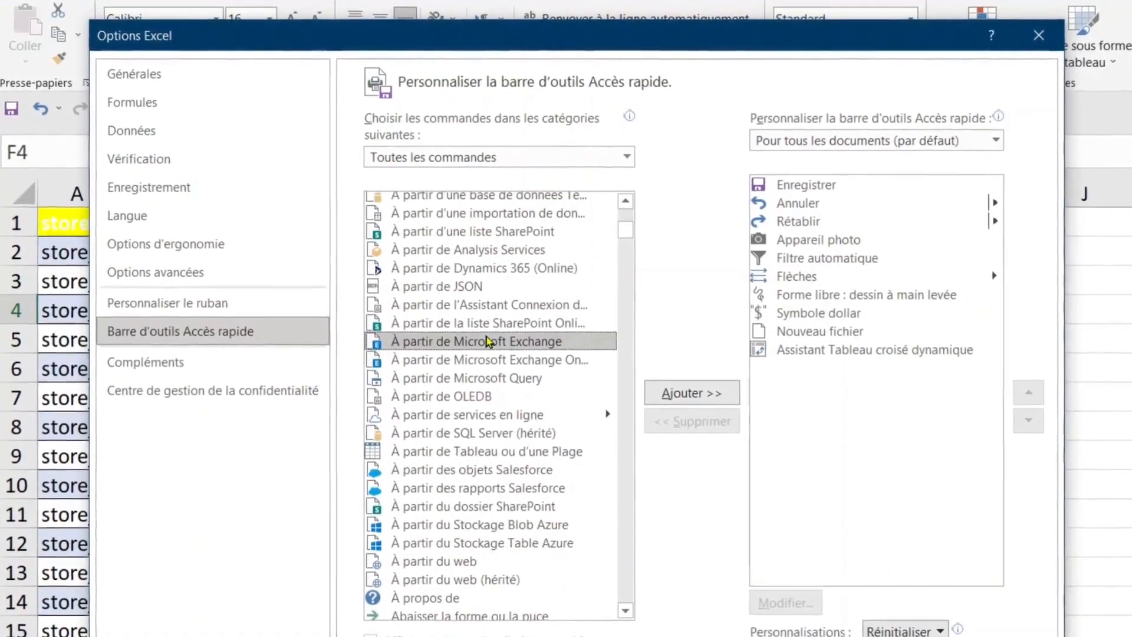
type("as")
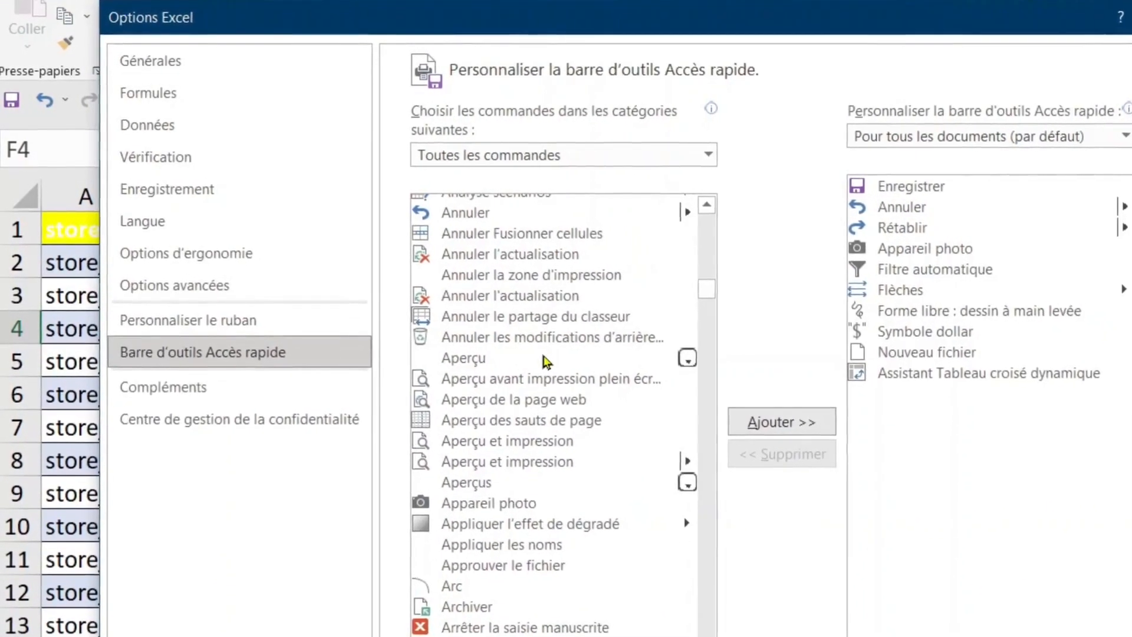
scroll(547, 363, "down", 5)
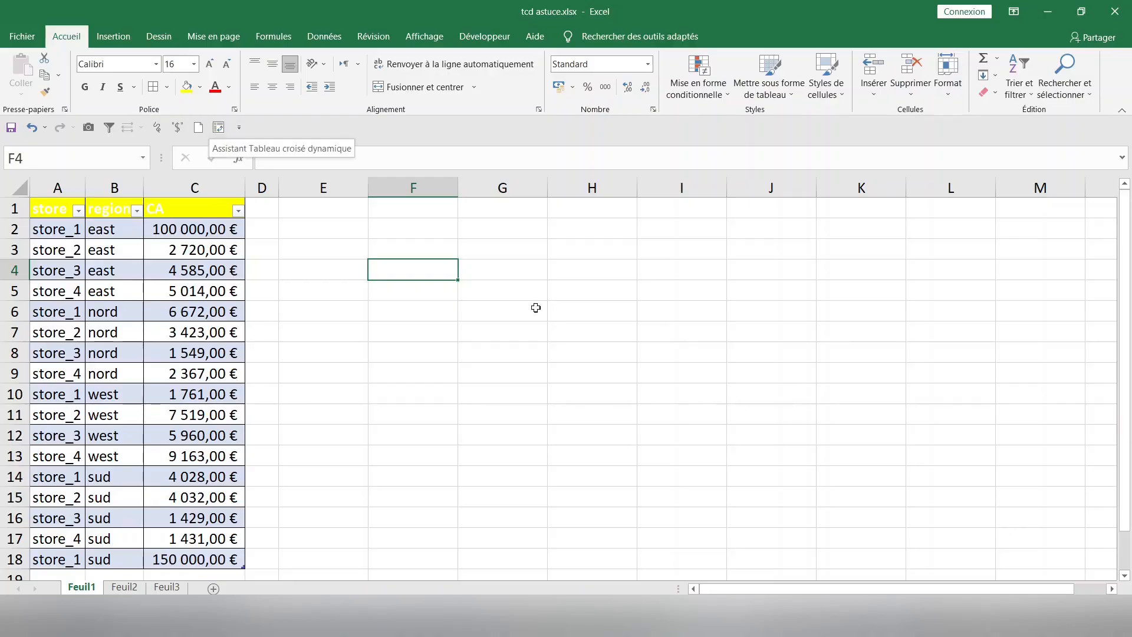
Create a pivot table from Tableau1 on the existing sheet Feuil1, placed at cell E1.
left_click(241, 265)
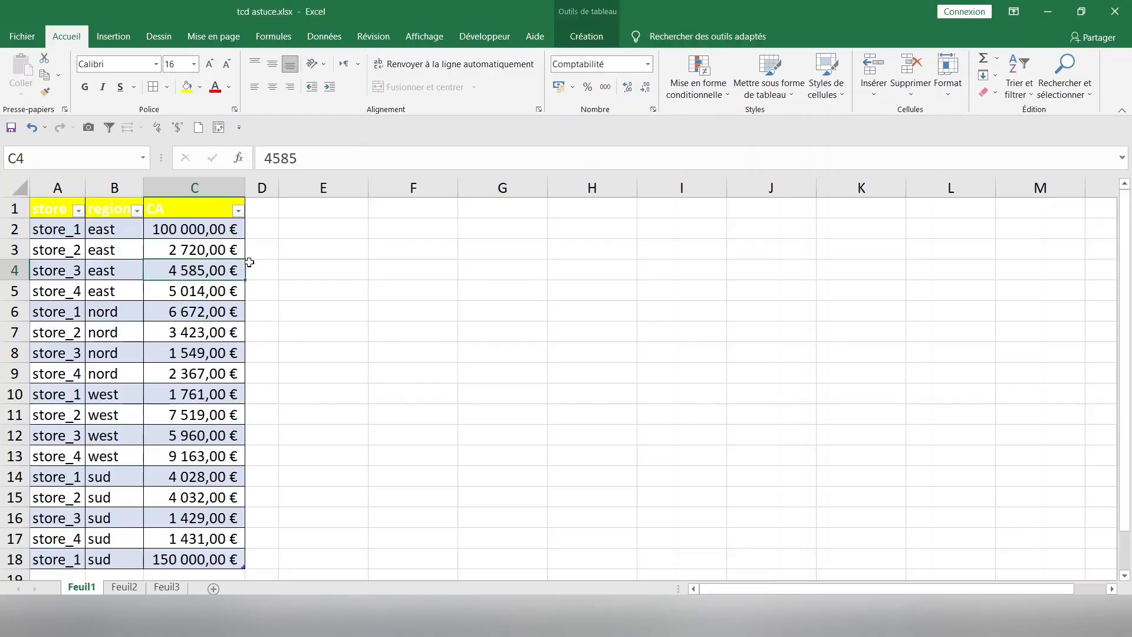
left_click(118, 250)
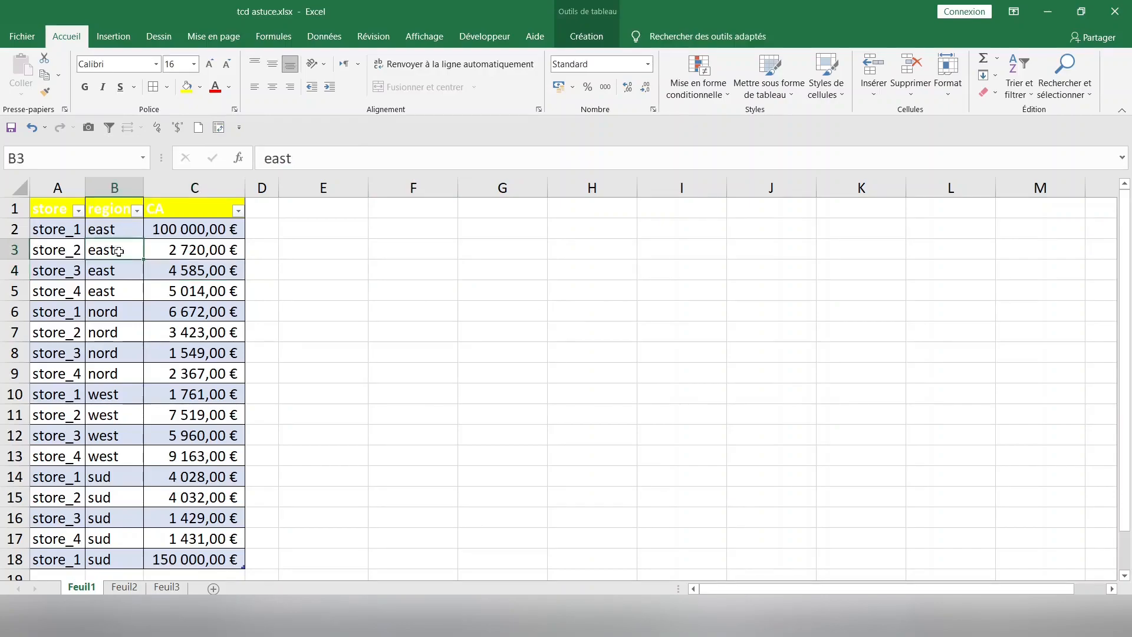
left_click(118, 289)
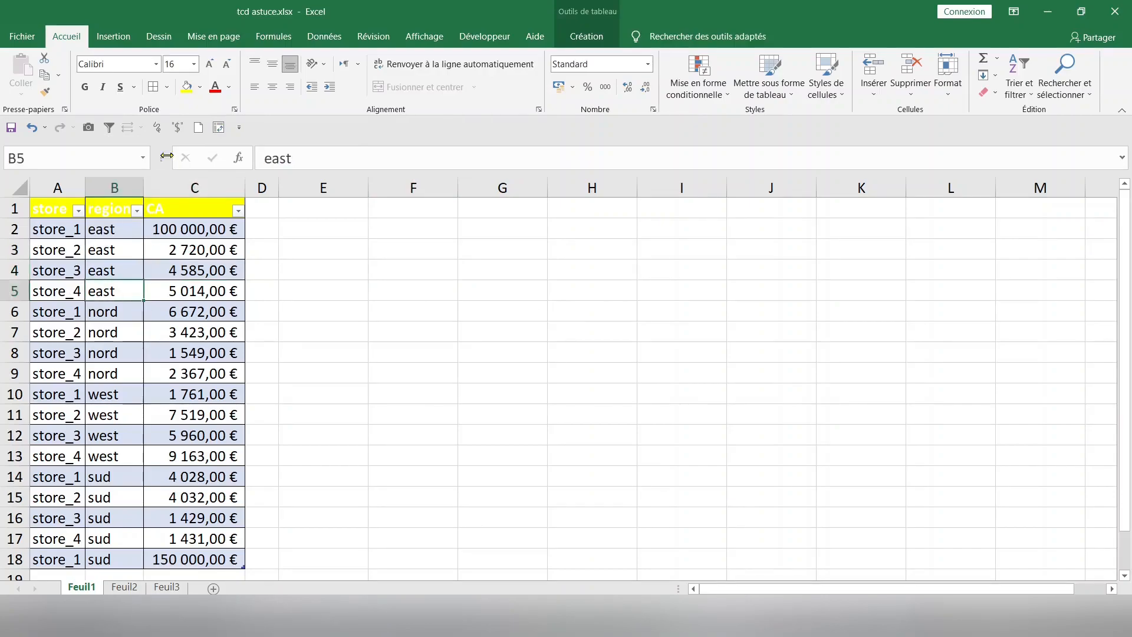
left_click(106, 37)
left_click(35, 69)
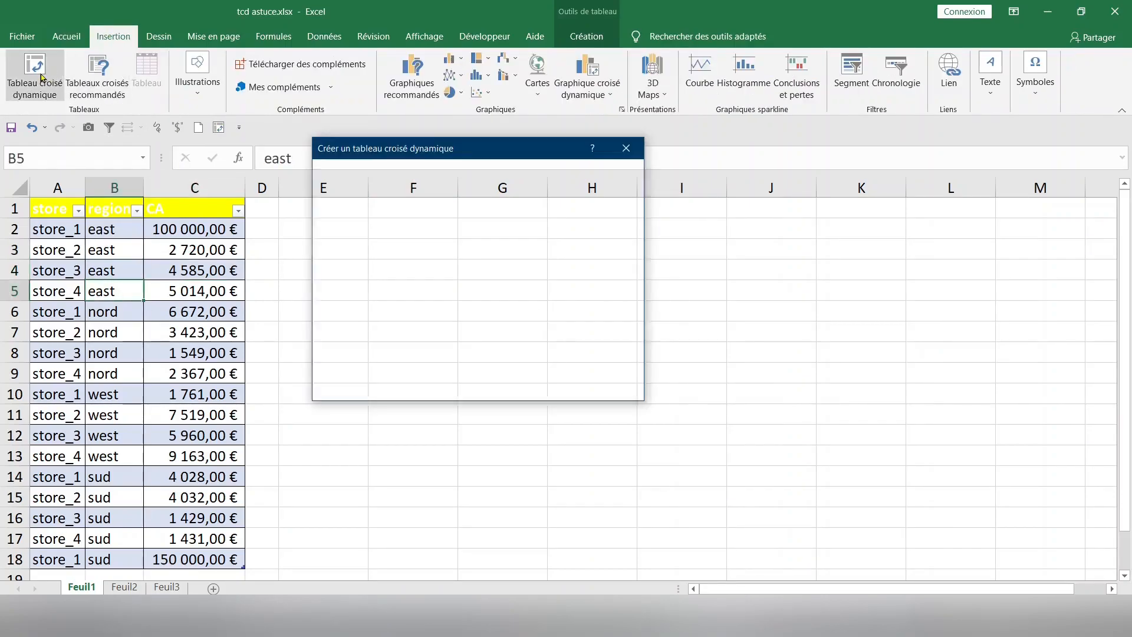
left_click(480, 201)
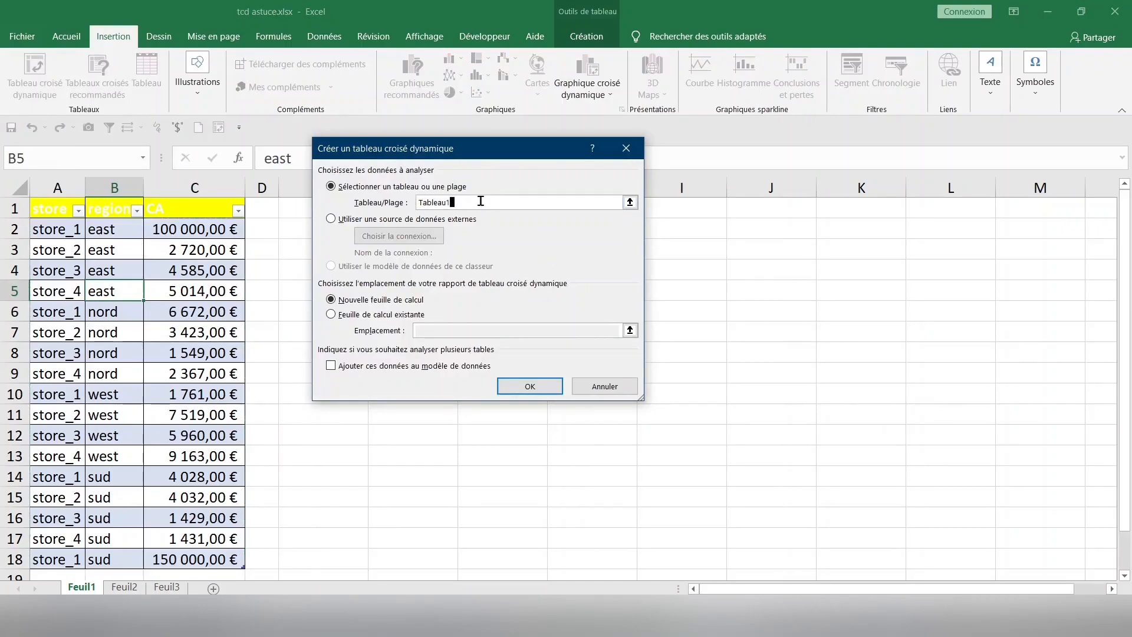
left_click_drag(461, 157, 736, 185)
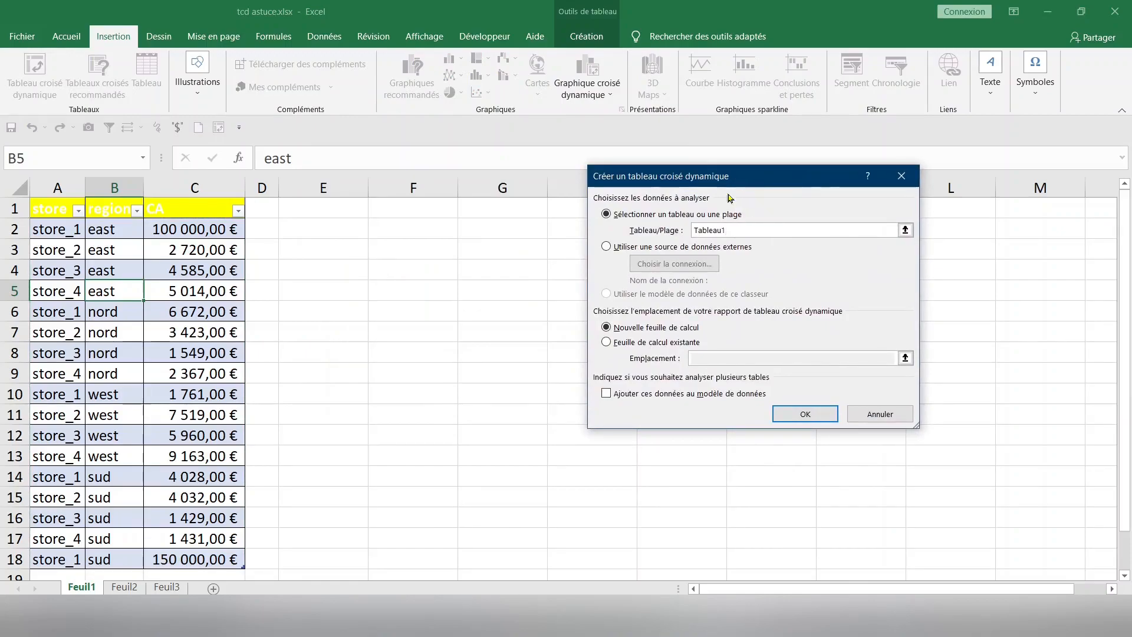
left_click(675, 345)
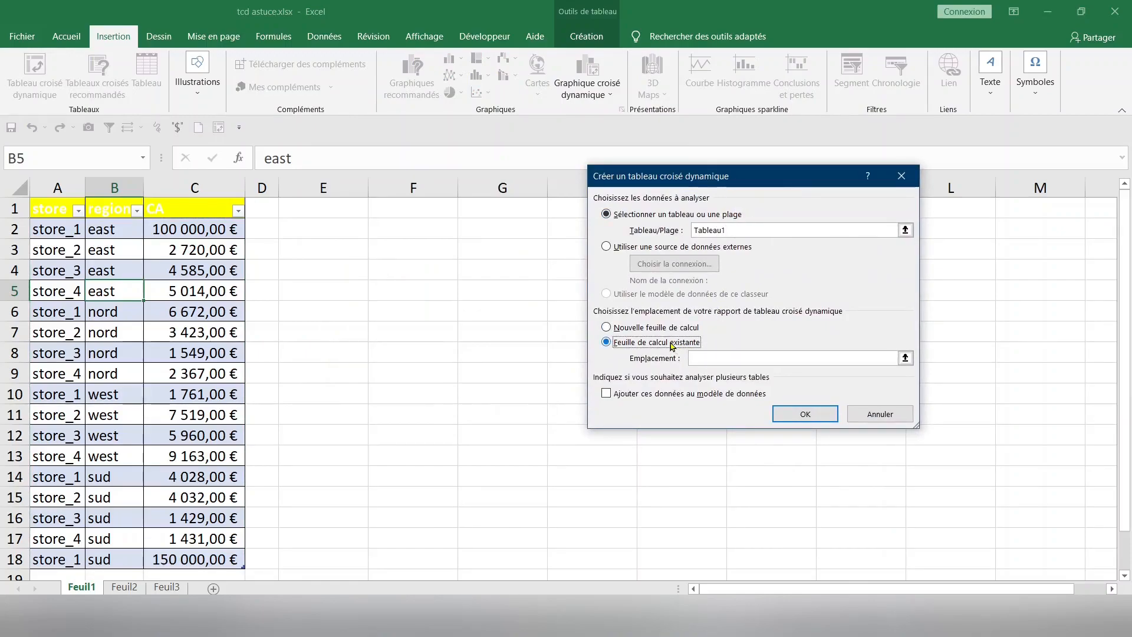
left_click(343, 211)
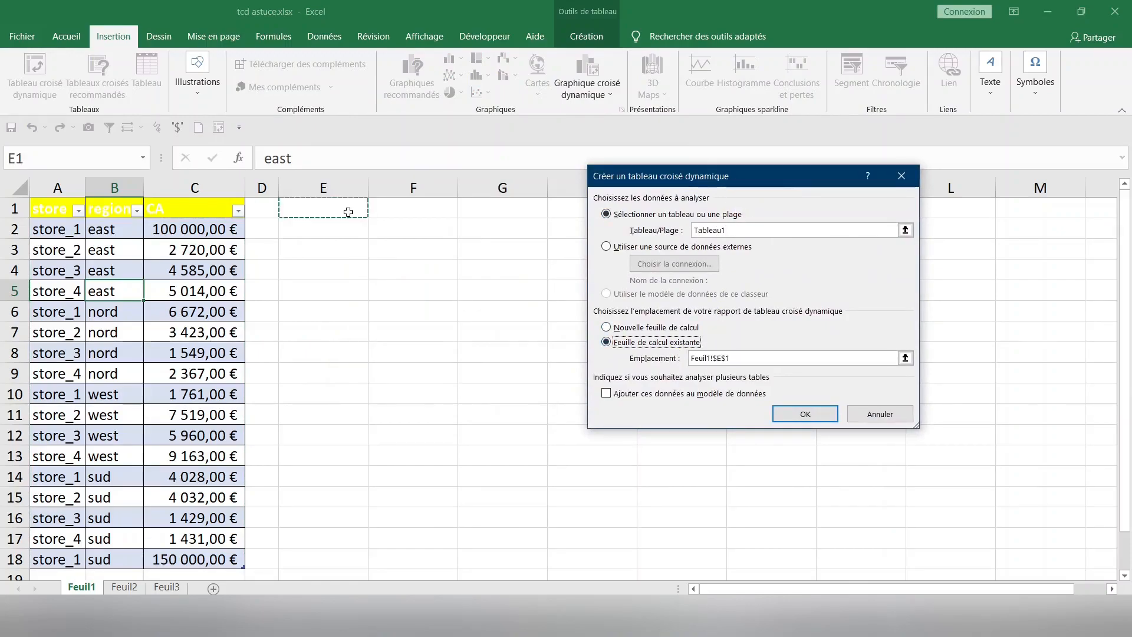
left_click(807, 414)
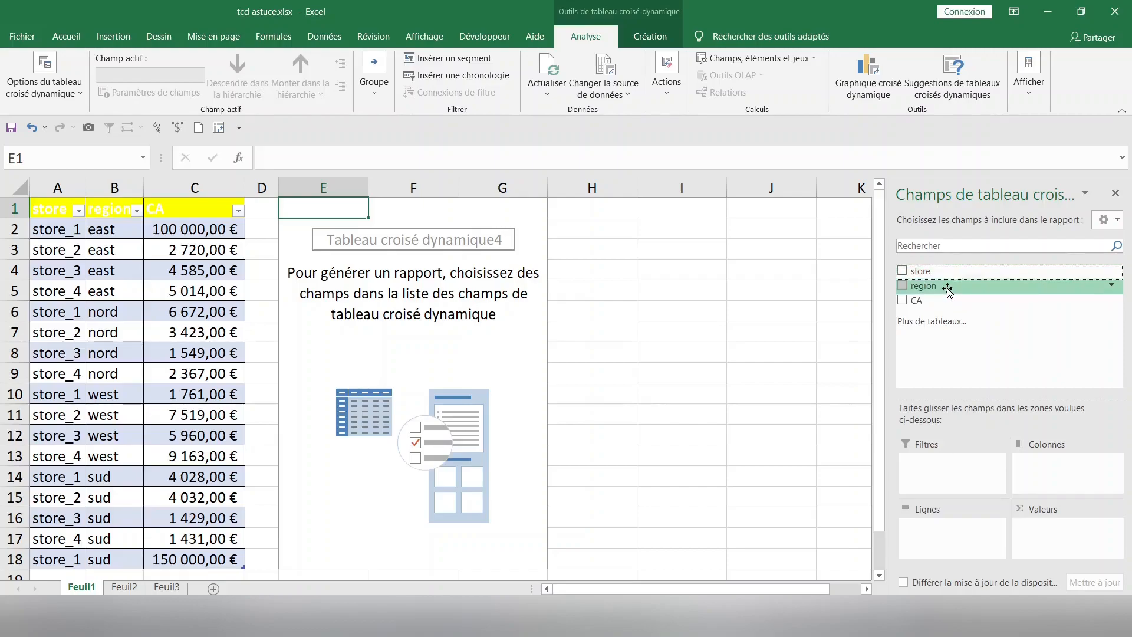
Lay out the pivot table at E1 with region as rows and the sum of CA as values.
left_click_drag(1024, 286, 939, 532)
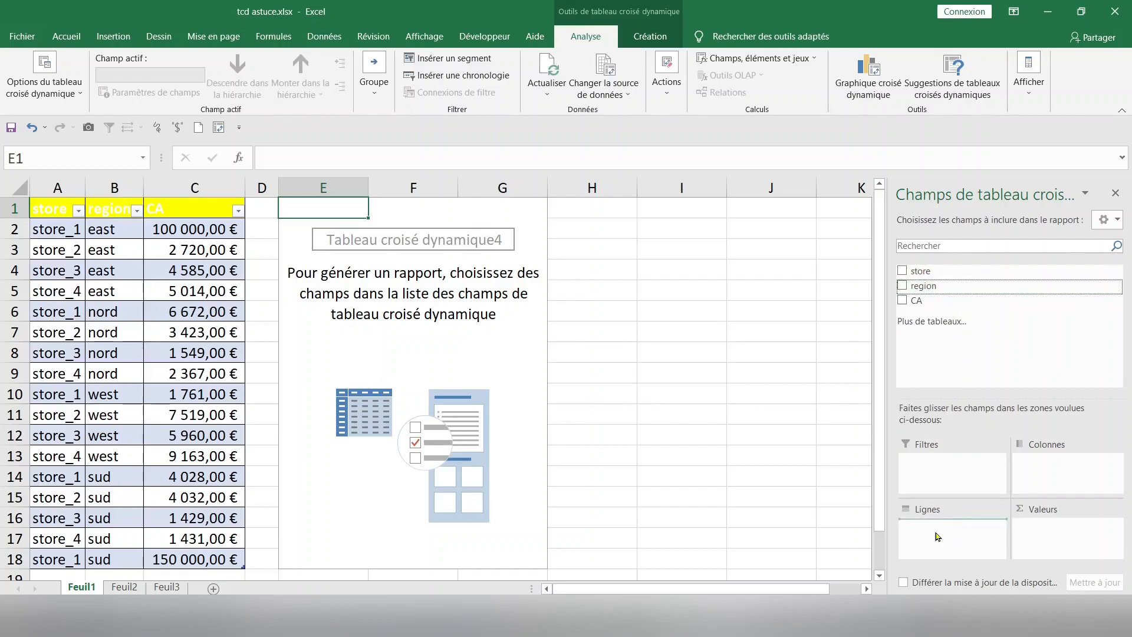
left_click_drag(950, 301, 1049, 534)
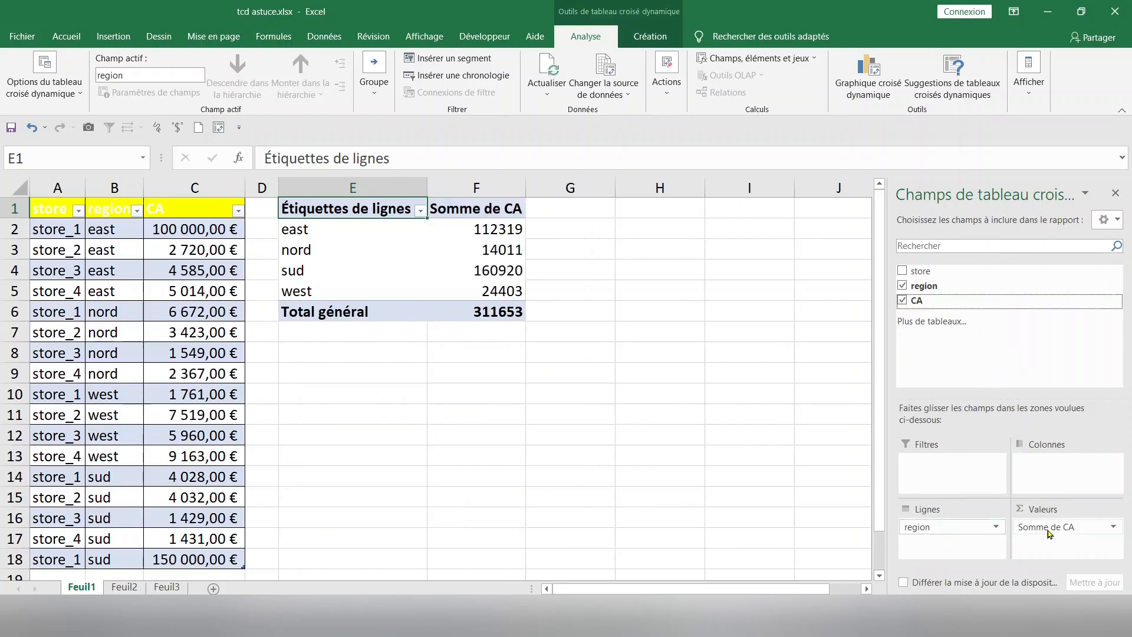
left_click(542, 254)
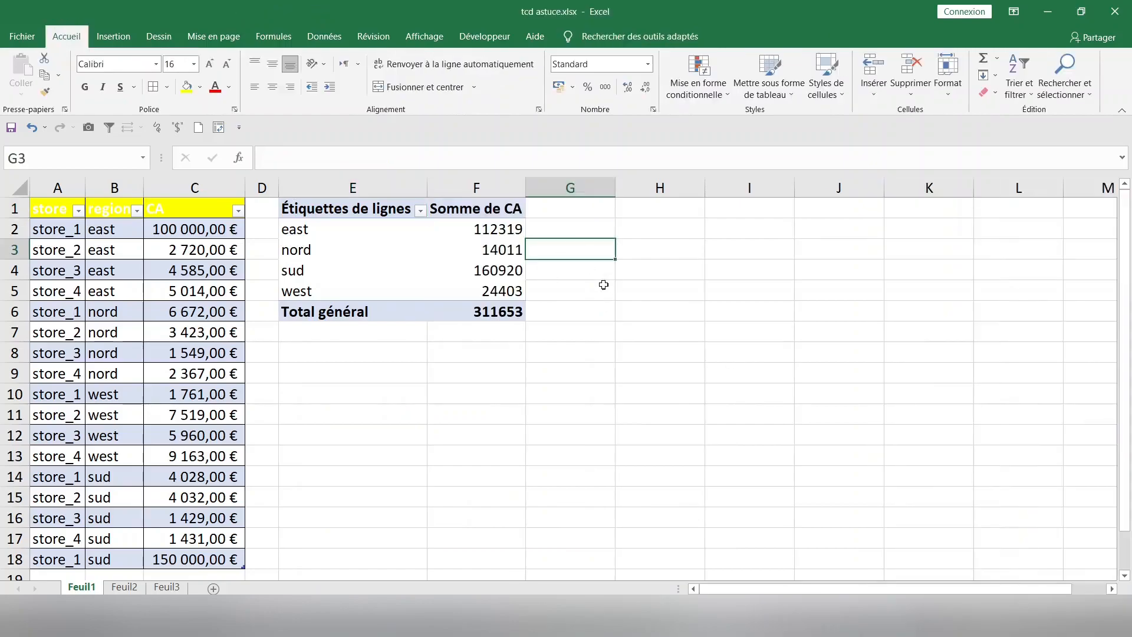
Format the Somme de CA values as Monétaire with 2 decimals and the € symbol.
right_click(463, 231)
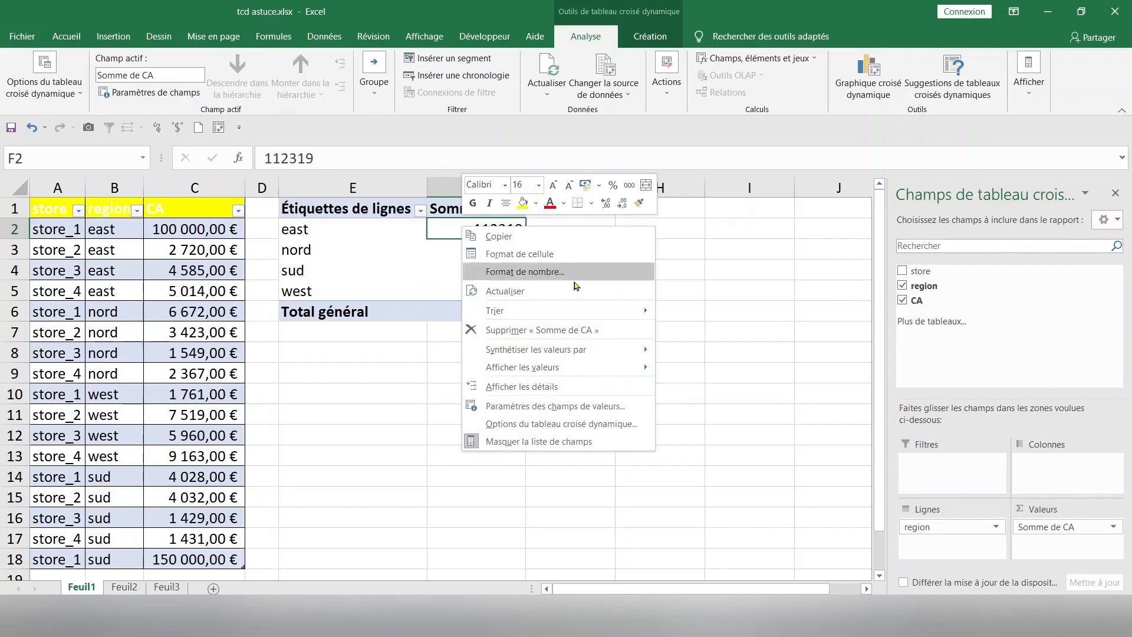
left_click(542, 273)
left_click(374, 172)
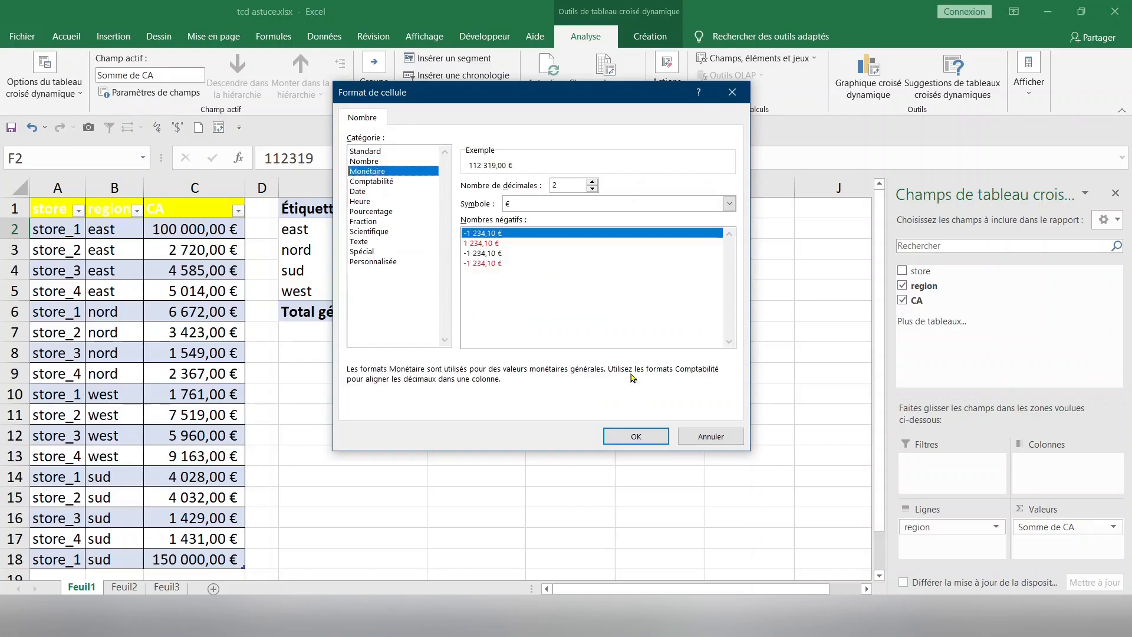
left_click(645, 436)
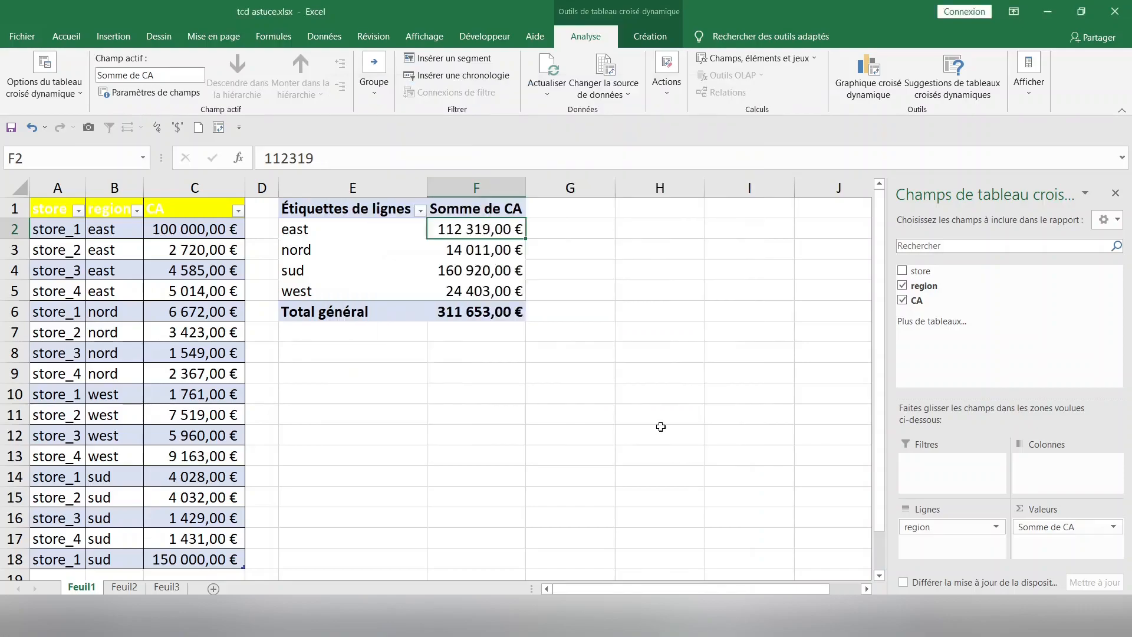
left_click(637, 289)
Switch the region pivot table's report layout to tabular form.
left_click(426, 256)
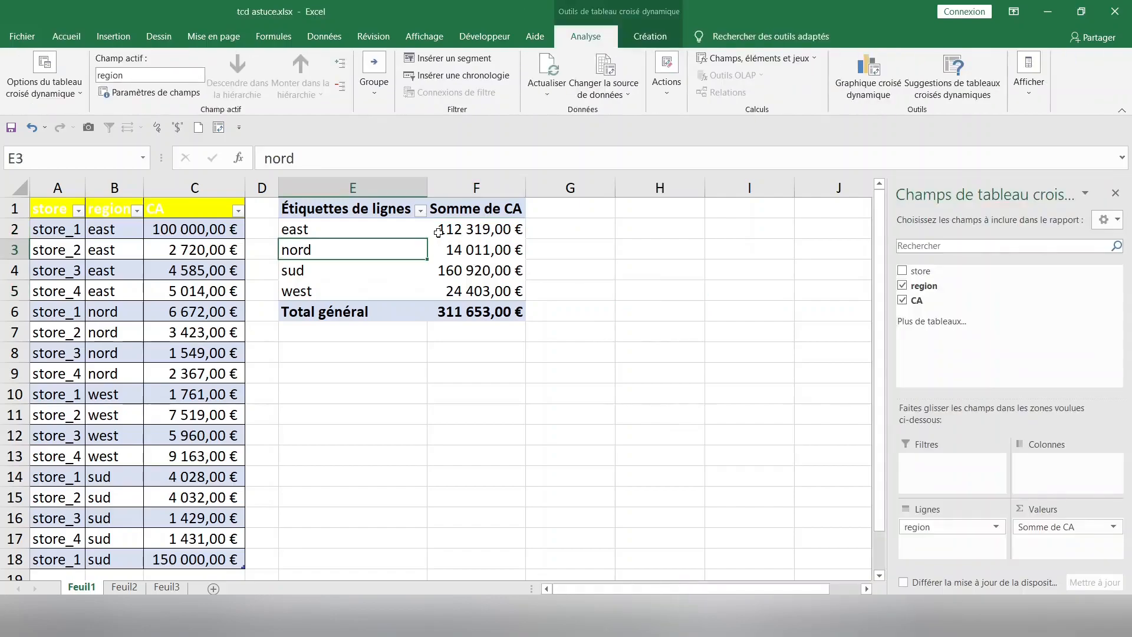
left_click(648, 36)
left_click(141, 96)
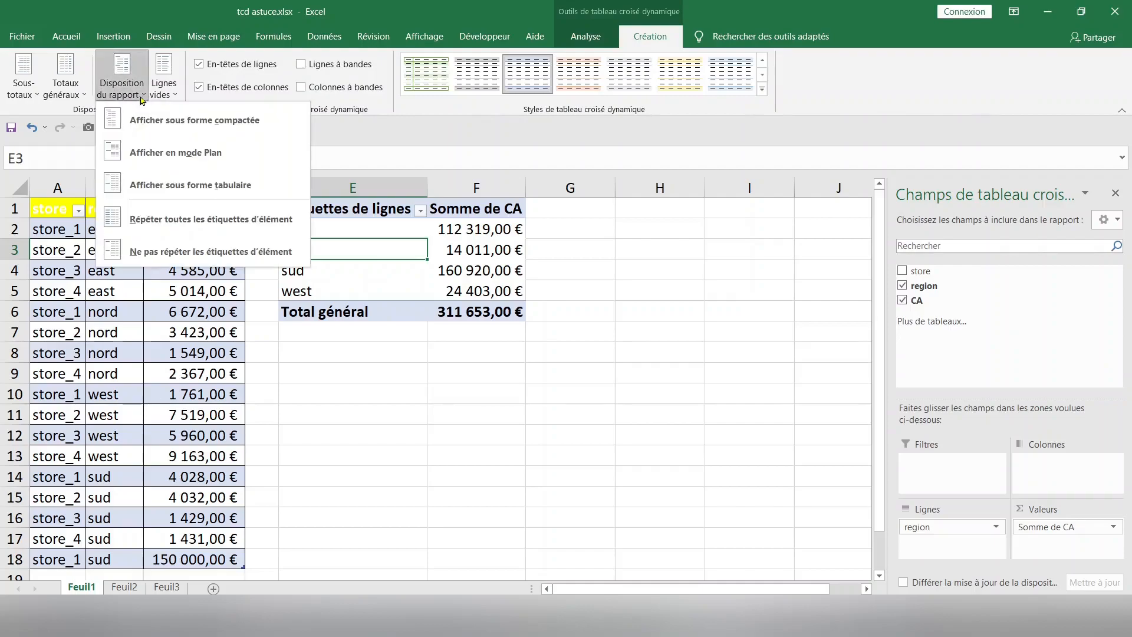
left_click(165, 180)
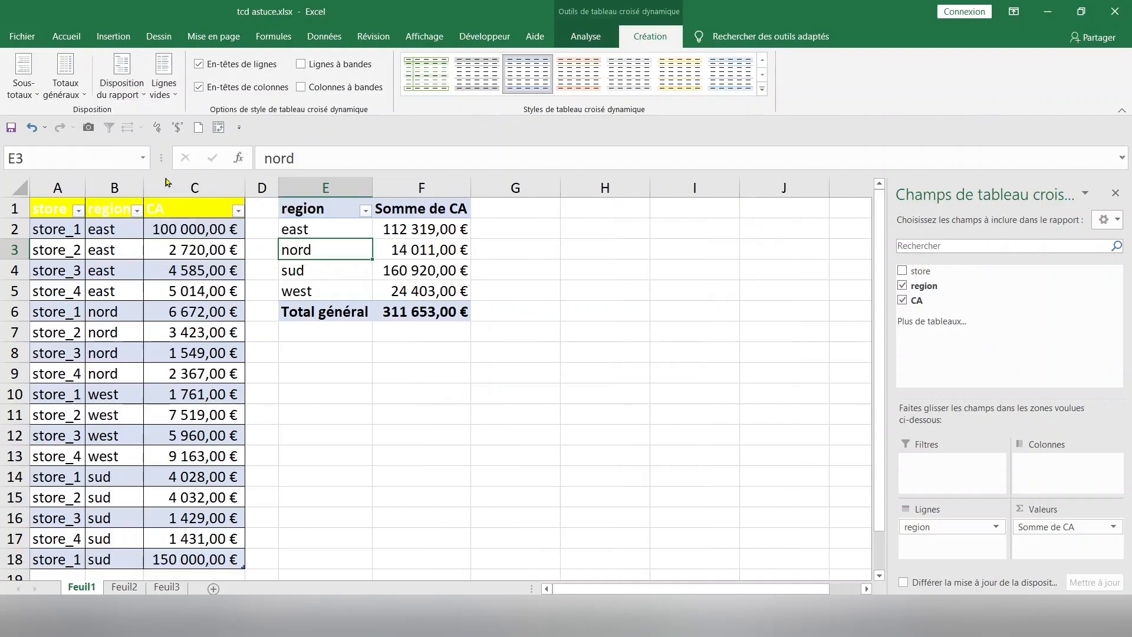
left_click(430, 353)
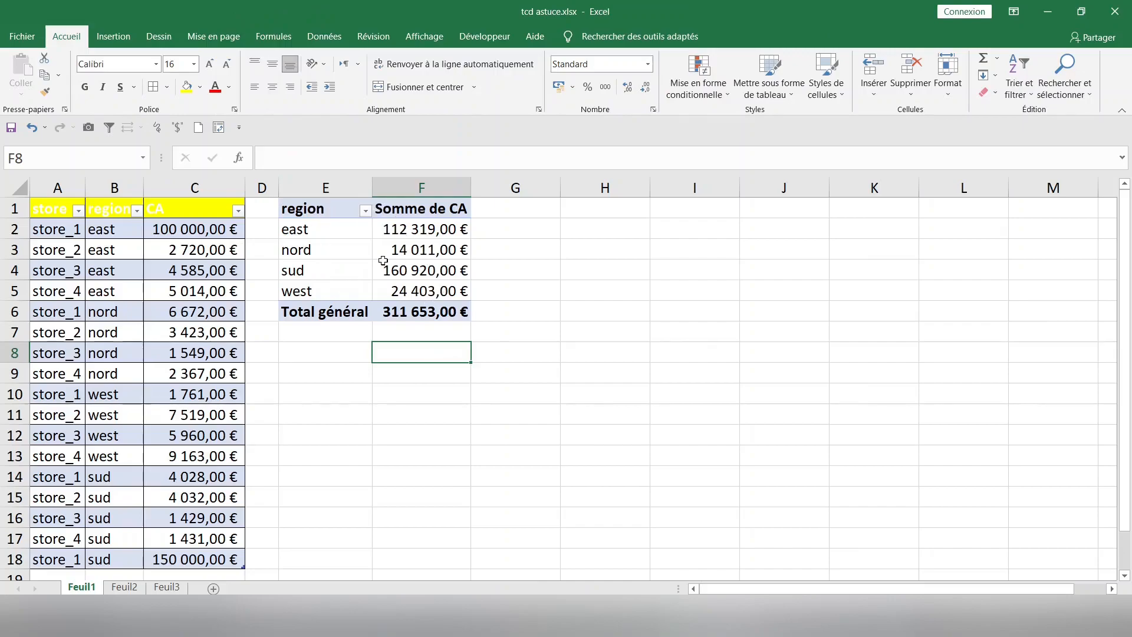
Create a second pivot table from the named range tableau2 on the existing sheet Feuil1, placed at cell H1.
left_click(619, 210)
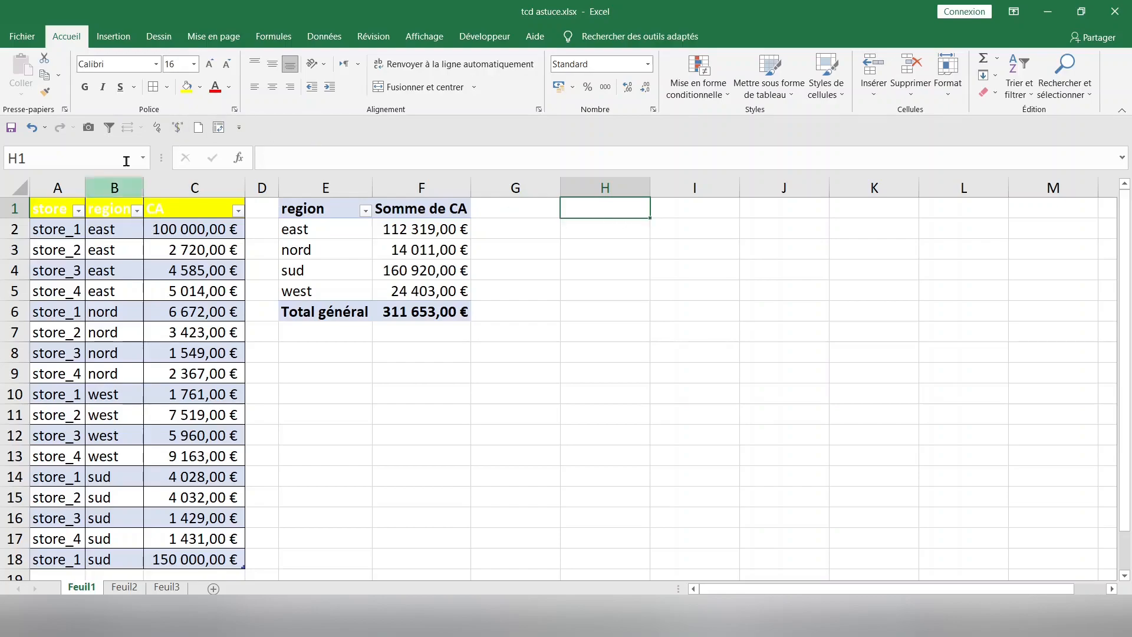
left_click(104, 40)
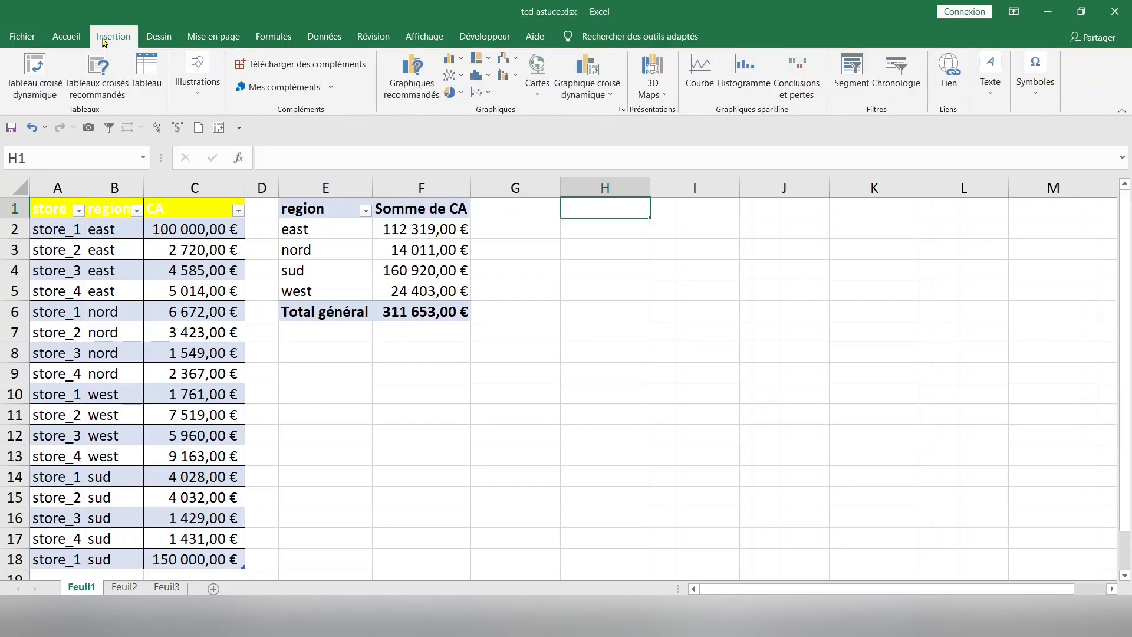
left_click(50, 75)
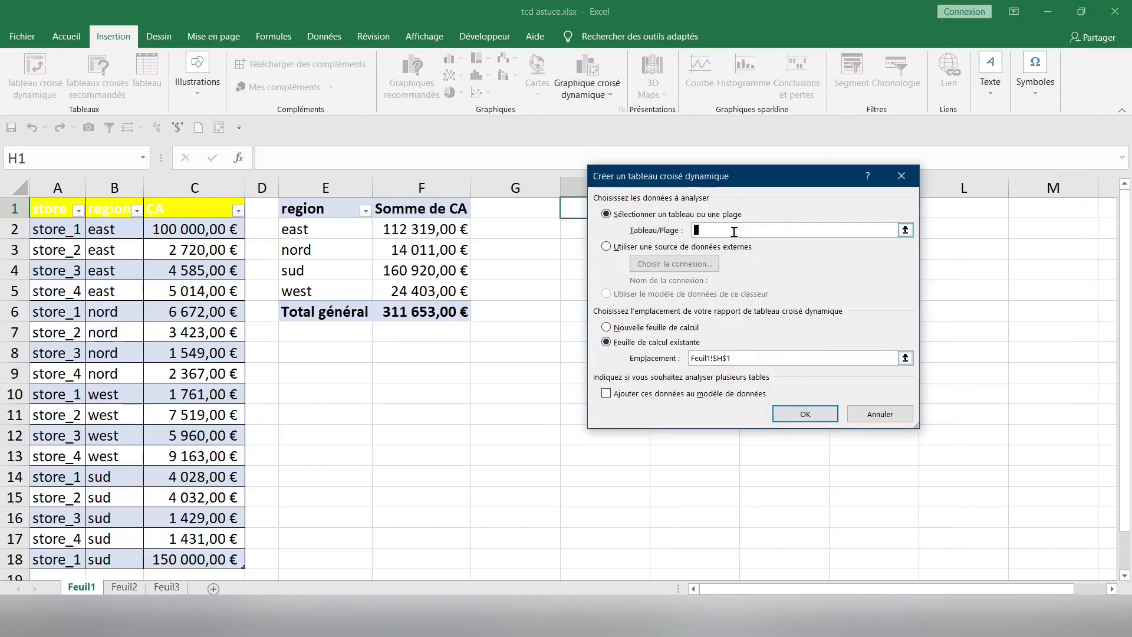
key("F3")
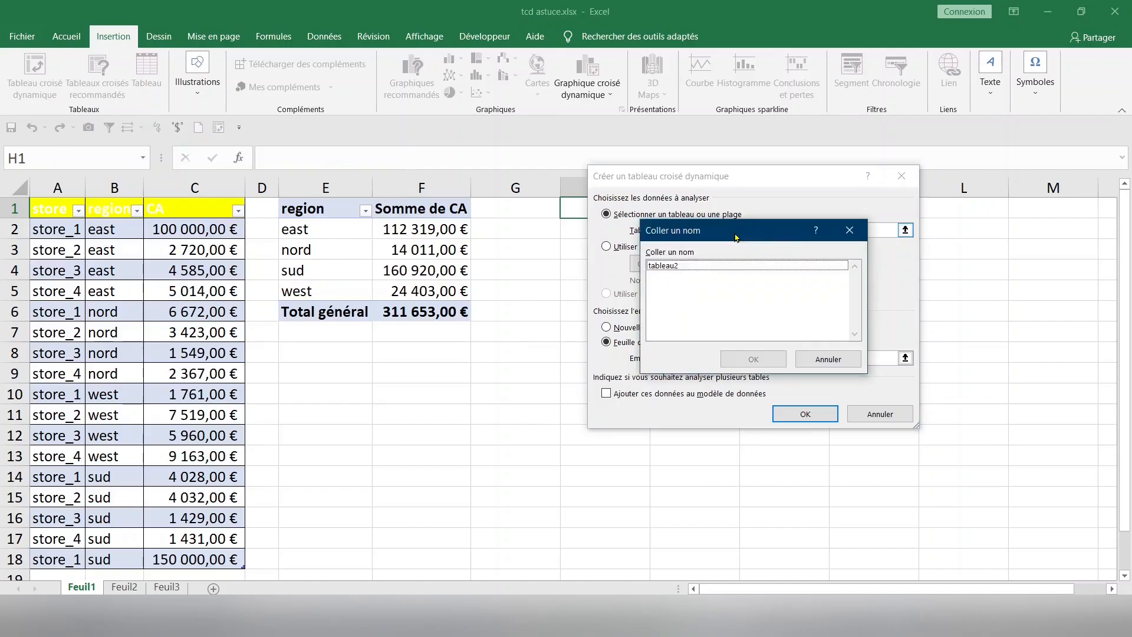
left_click(711, 272)
left_click(763, 359)
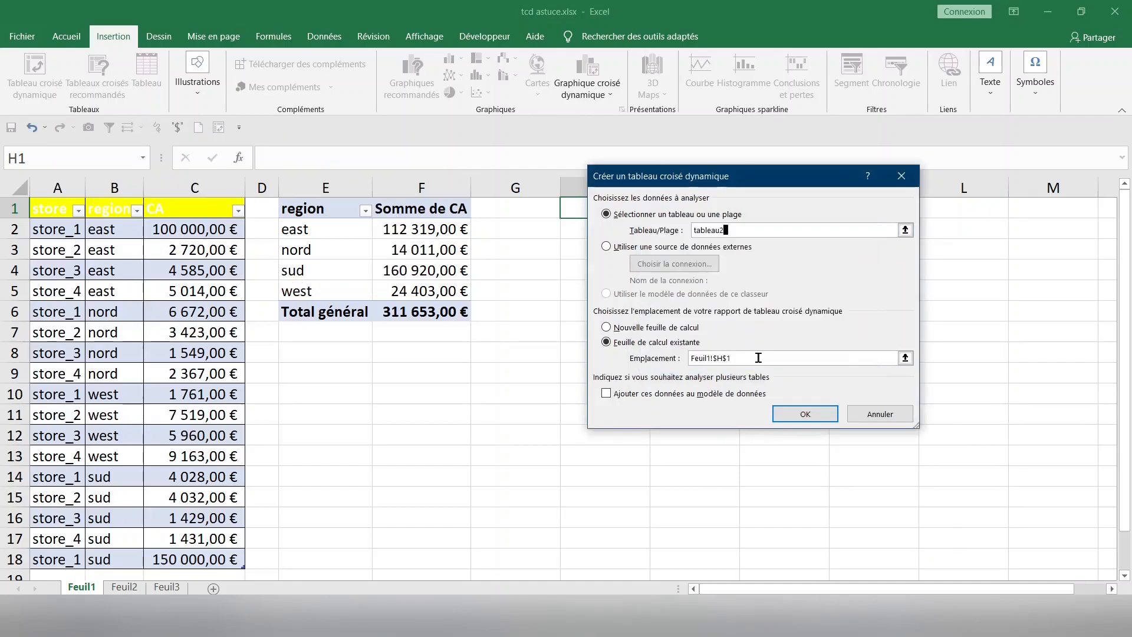
left_click(905, 358)
left_click_drag(685, 185, 739, 317)
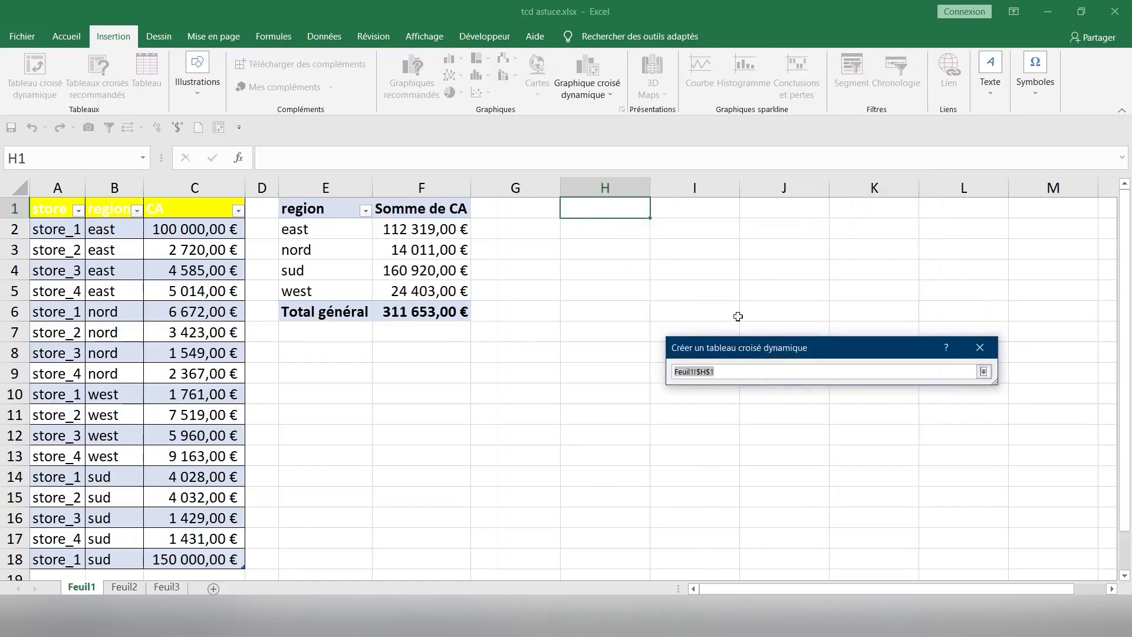
left_click(611, 210)
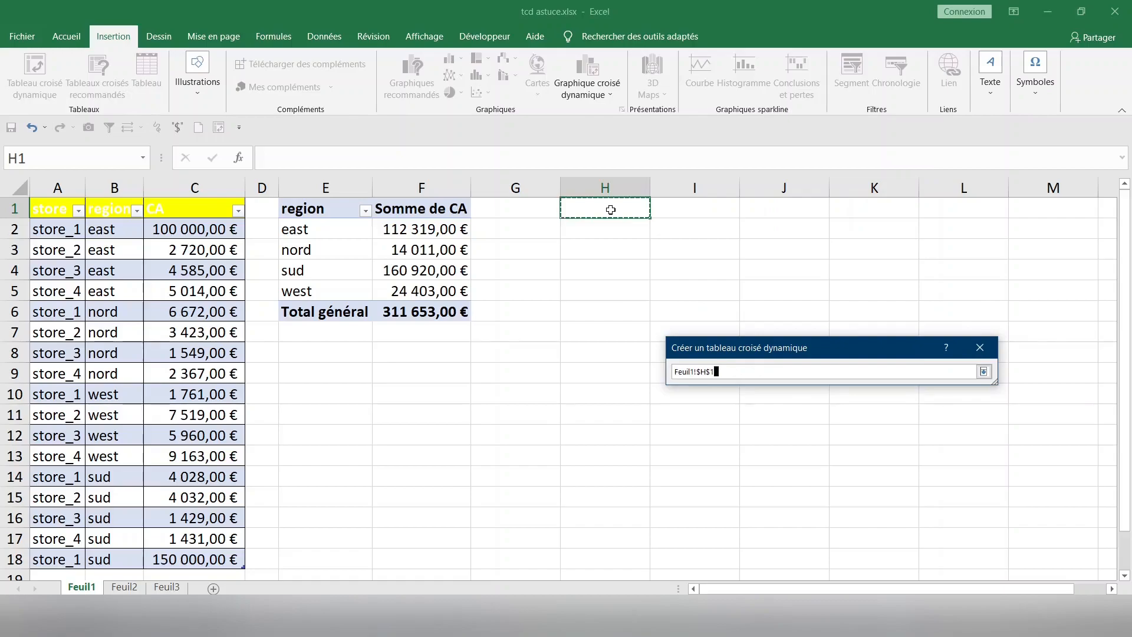
left_click(983, 373)
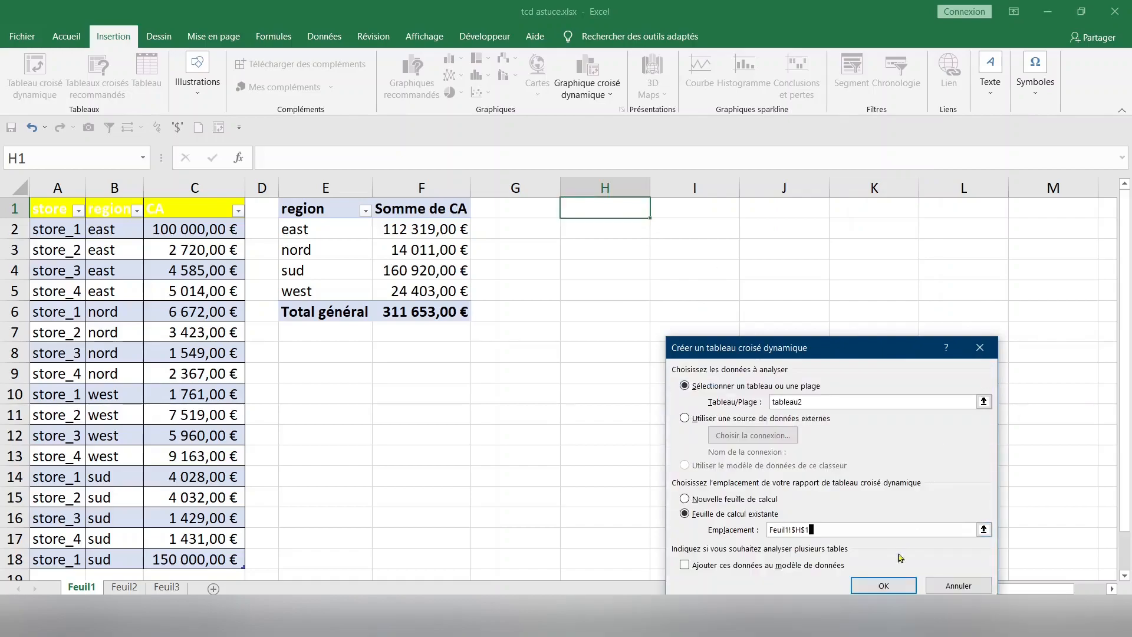
left_click(883, 585)
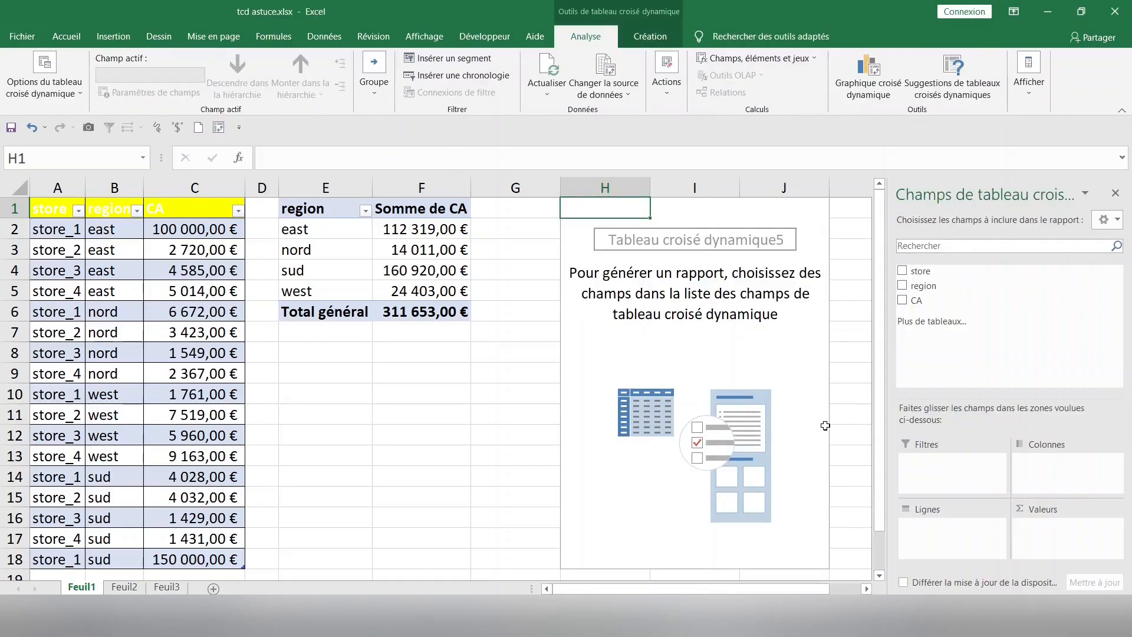
Lay out the pivot table at H1 with region as rows and the sum of CA as values.
left_click_drag(950, 287, 941, 542)
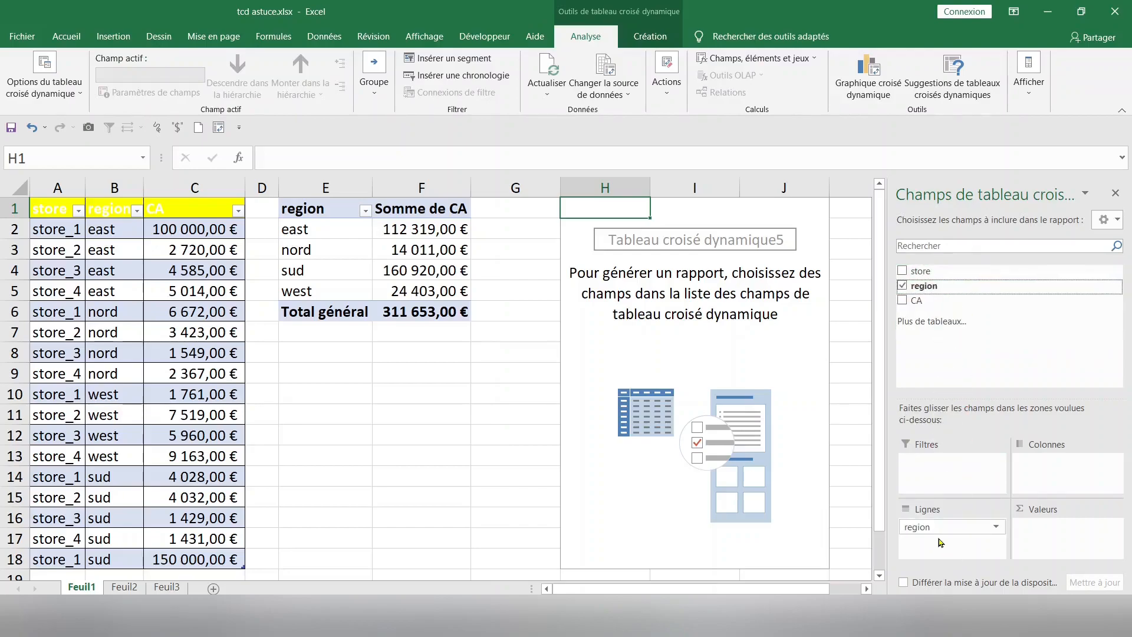
left_click_drag(942, 302, 1069, 548)
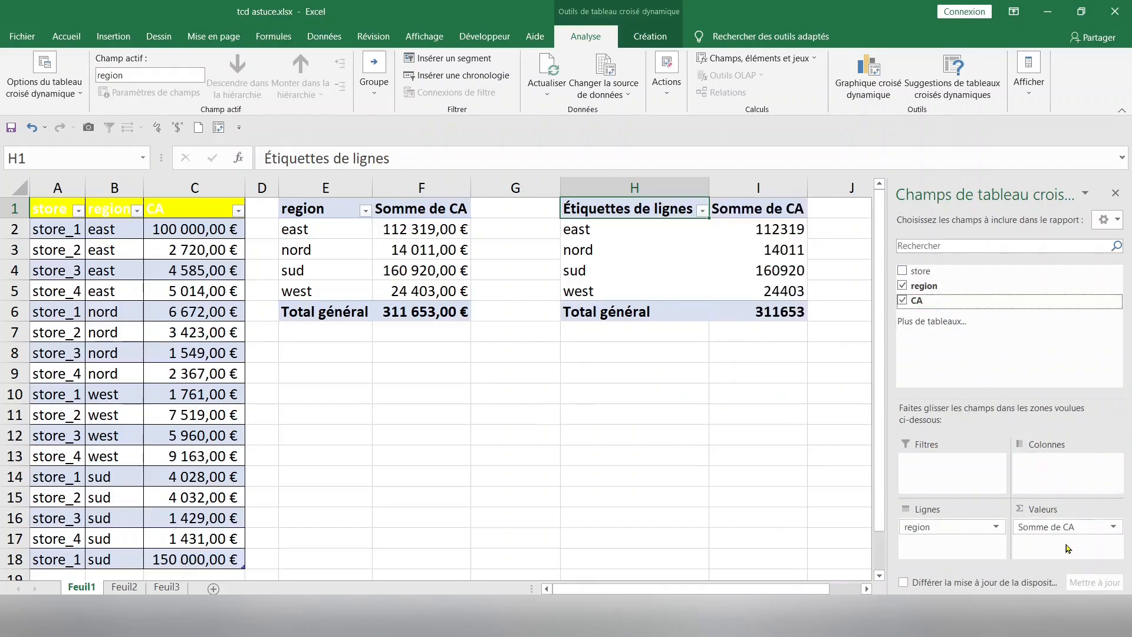
left_click(708, 392)
Format the Somme de CA values of the pivot table at H1 as Monétaire with 2 decimals and the € symbol.
left_click(742, 227)
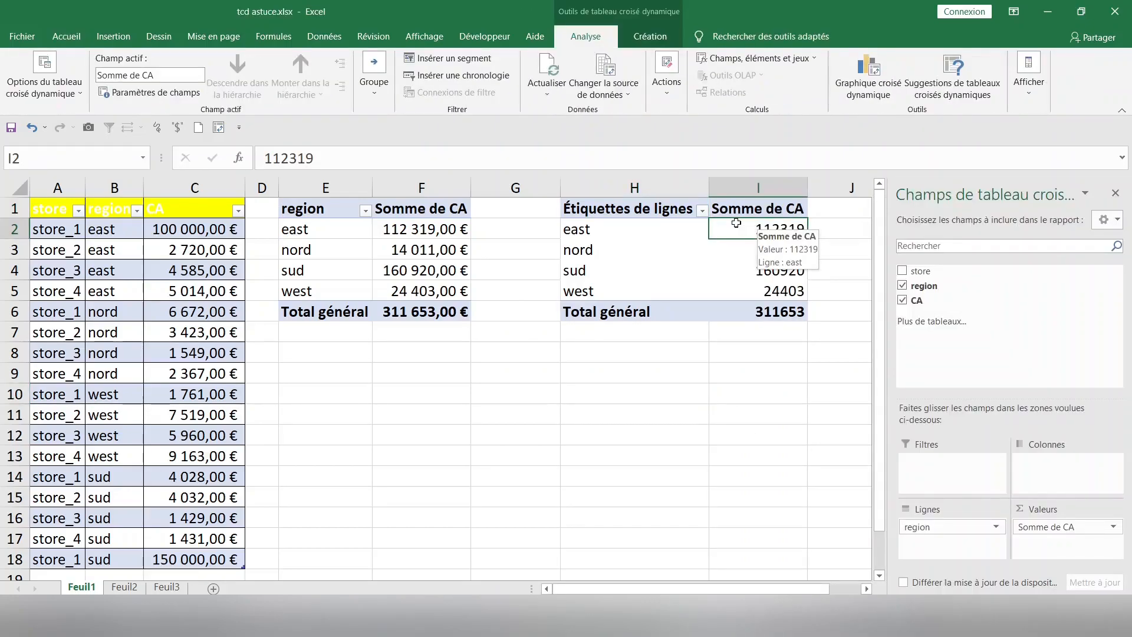
right_click(730, 227)
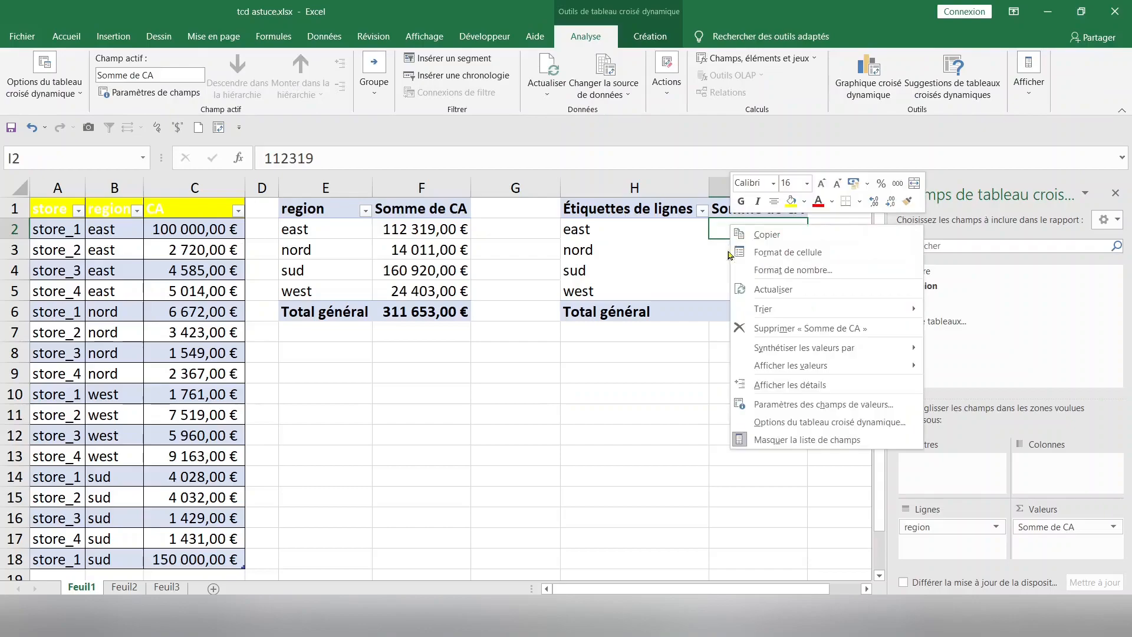
left_click(767, 270)
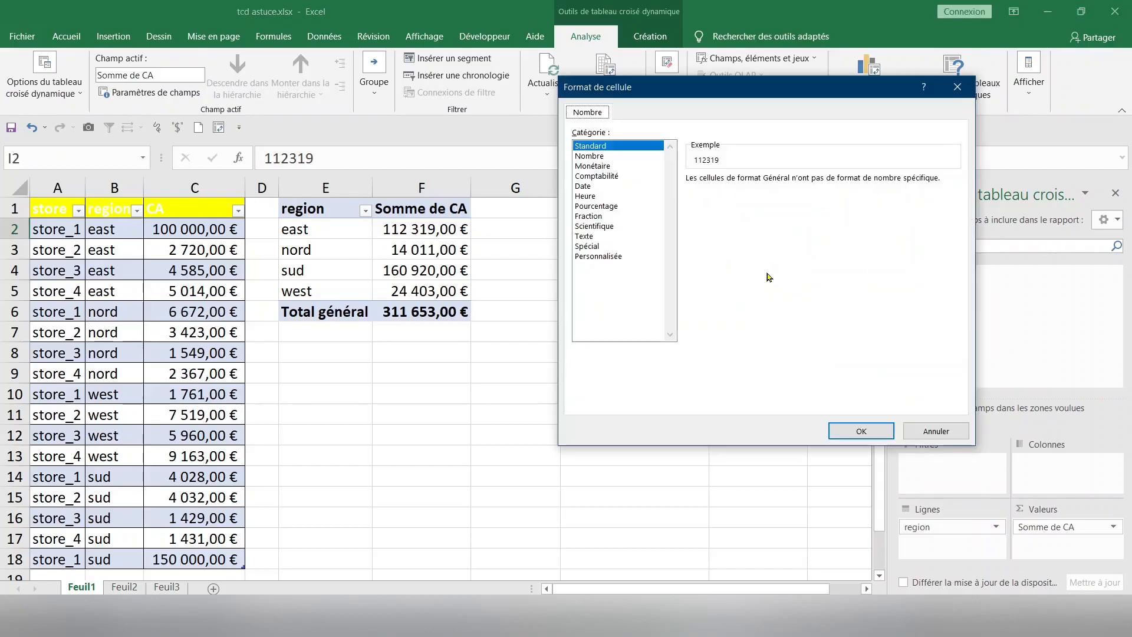
left_click(602, 167)
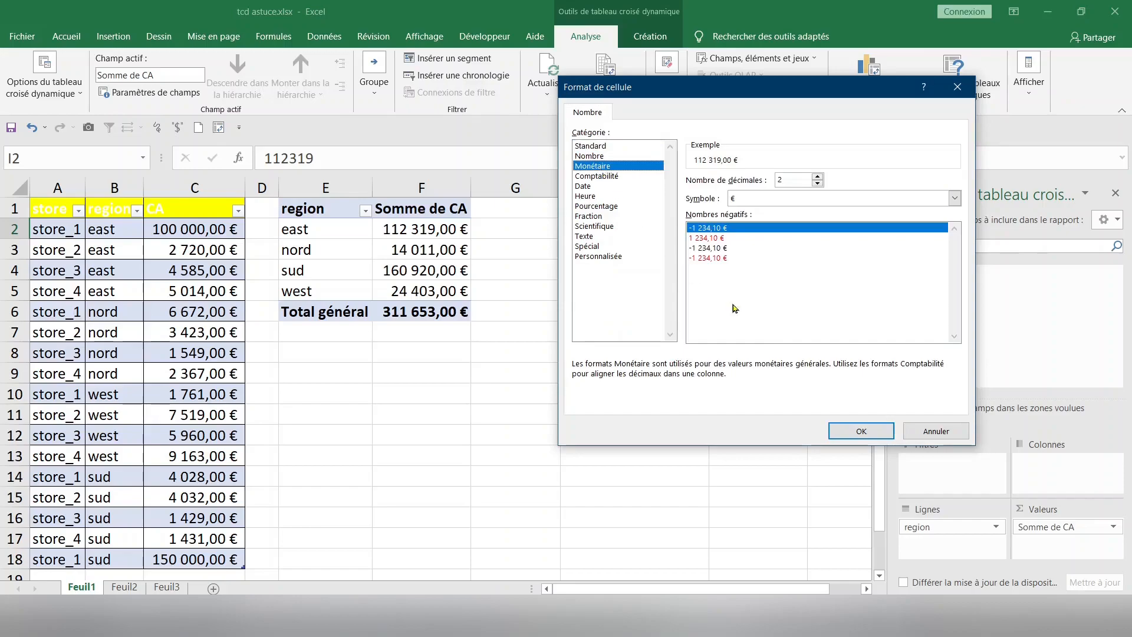
left_click(852, 427)
left_click(602, 414)
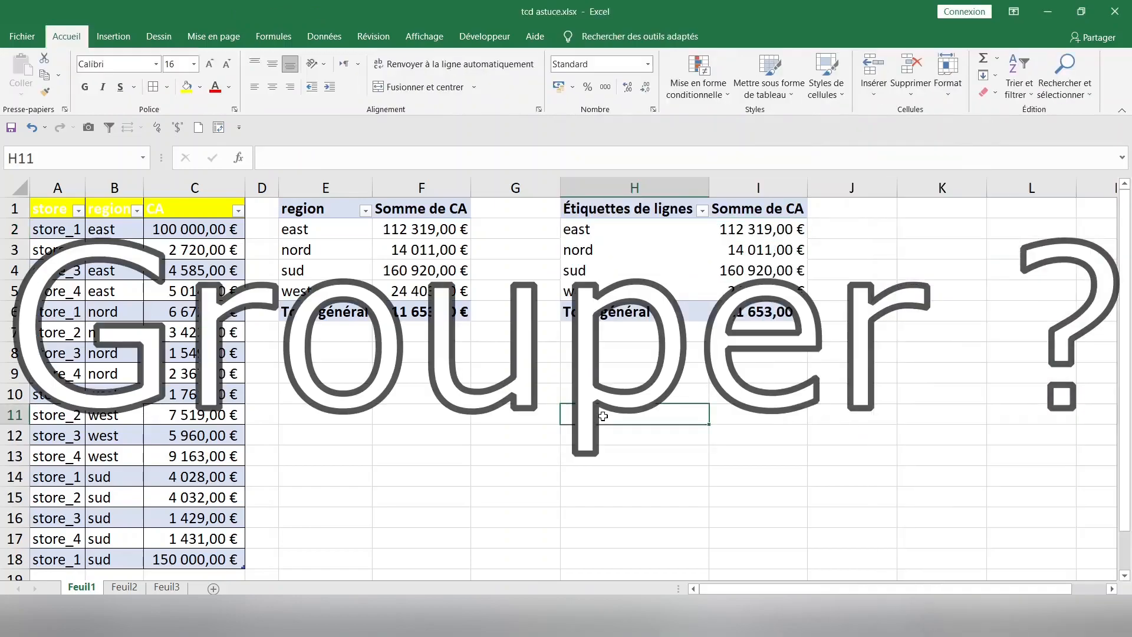
Group the nord and sud regions together in the pivot table at E1.
left_click(320, 251)
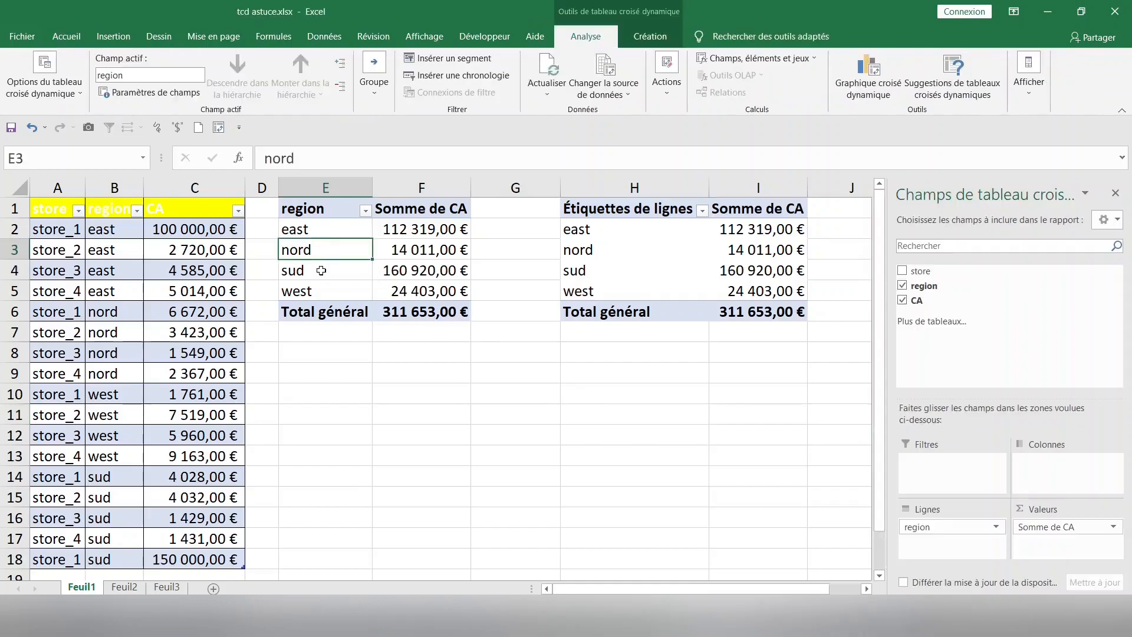
left_click(321, 271)
left_click(320, 249)
left_click_drag(319, 253, 318, 263)
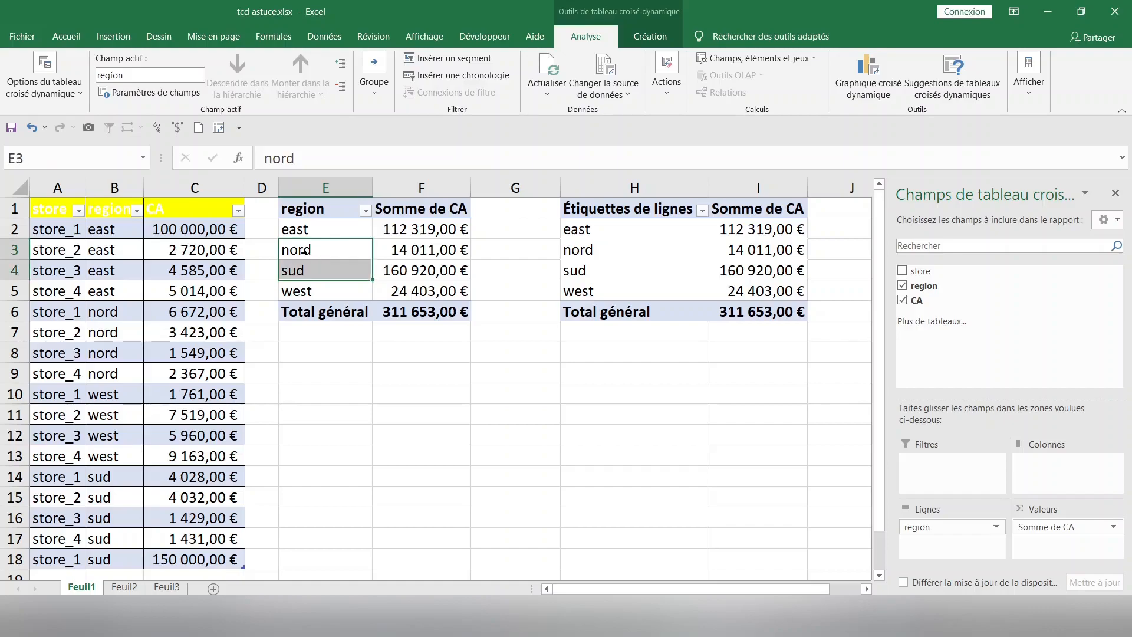
right_click(307, 250)
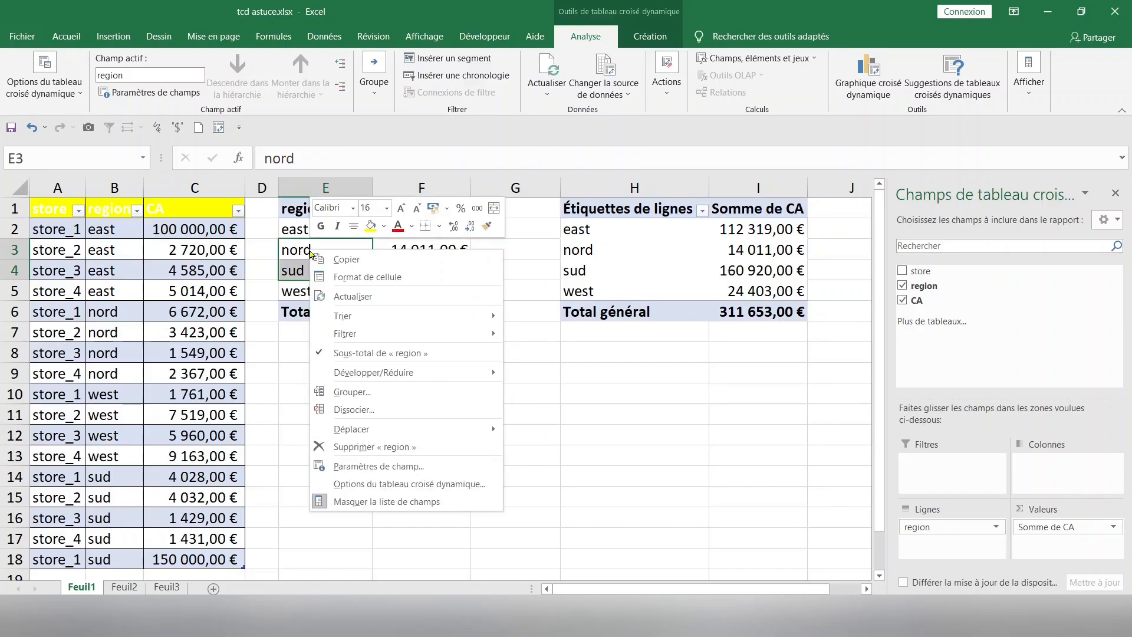
left_click(353, 392)
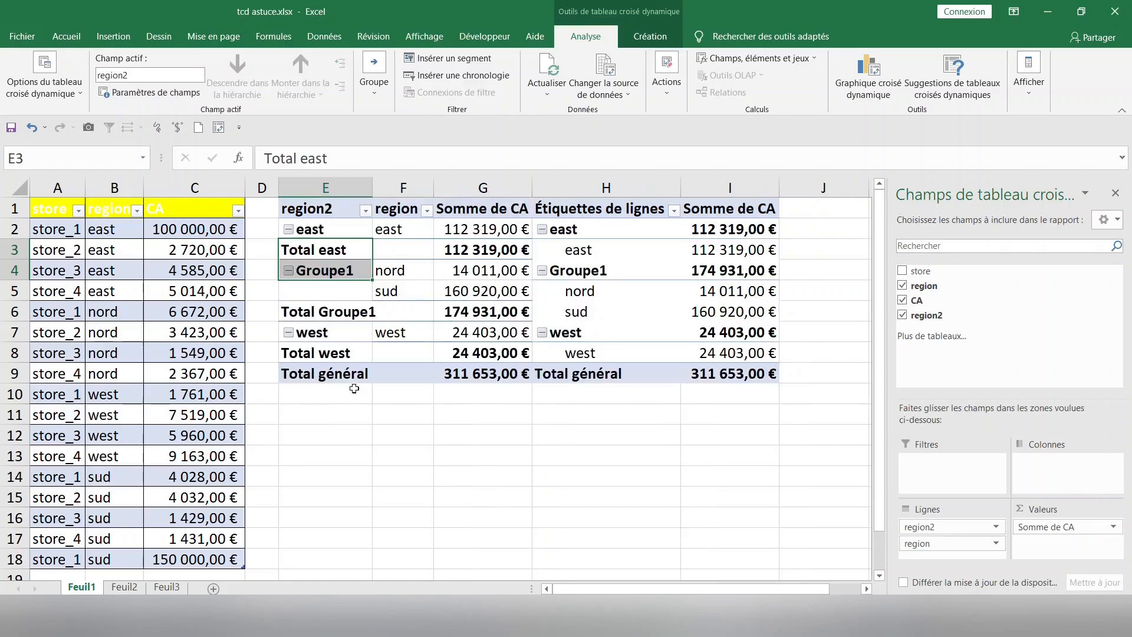
left_click(408, 413)
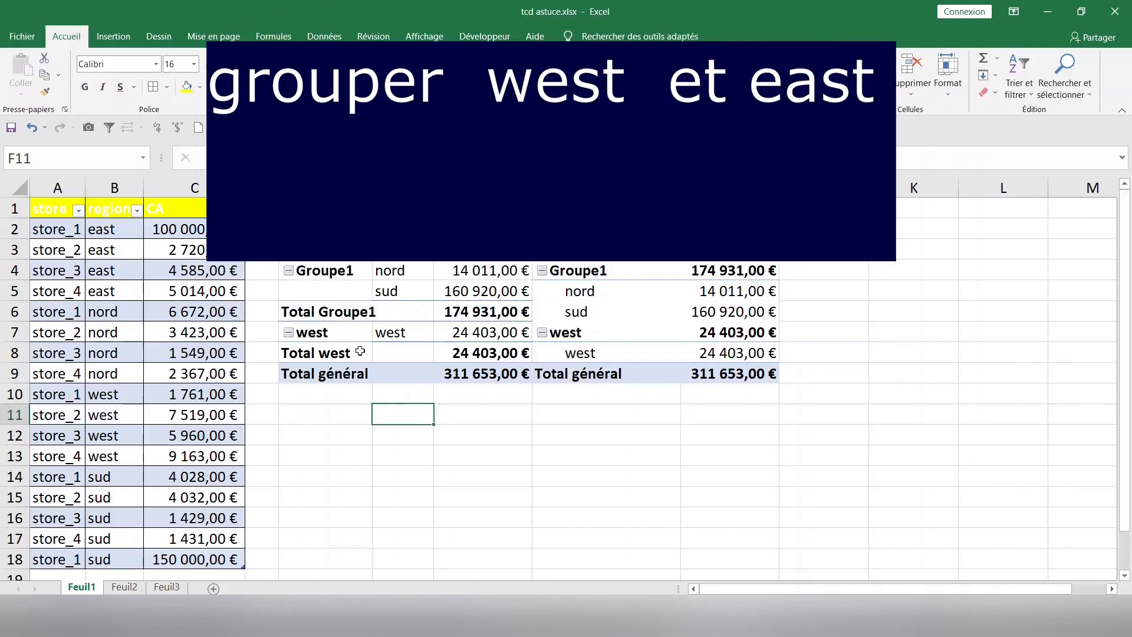
Group the east and west items of the region field in the pivot table at E1.
left_click(403, 340)
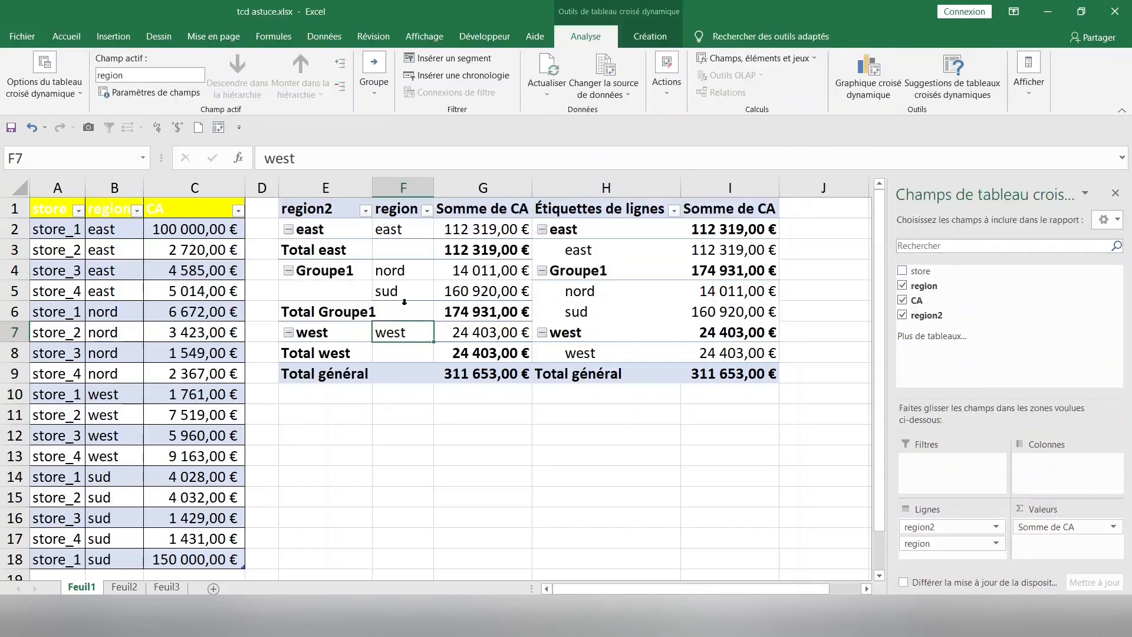
left_click(393, 229)
left_click(399, 333, "ctrl")
right_click(399, 335)
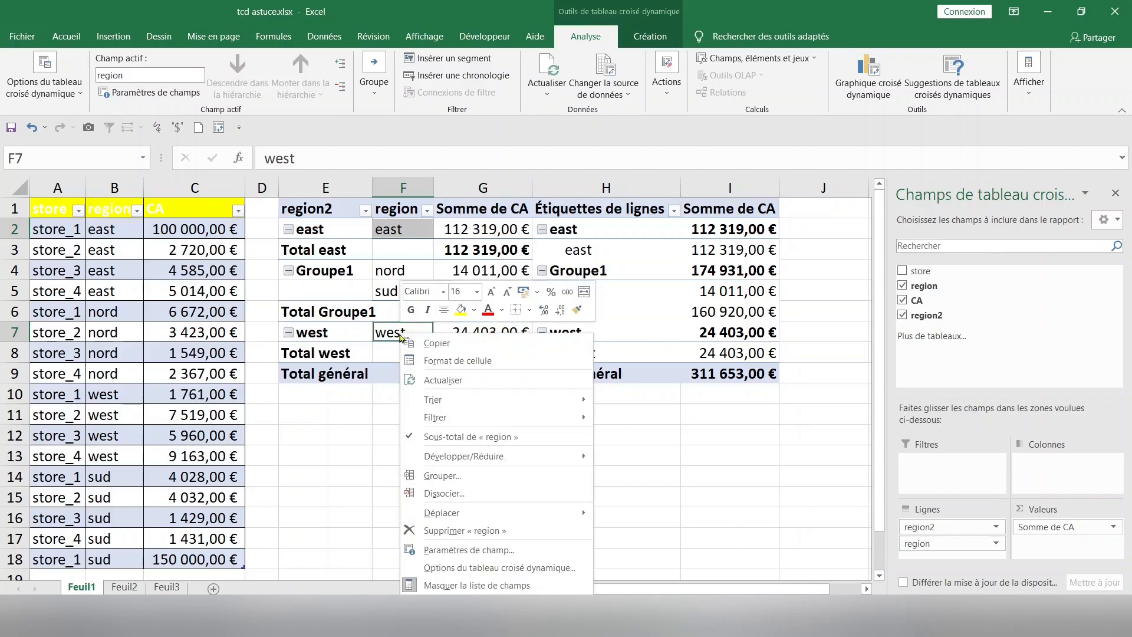
left_click(443, 475)
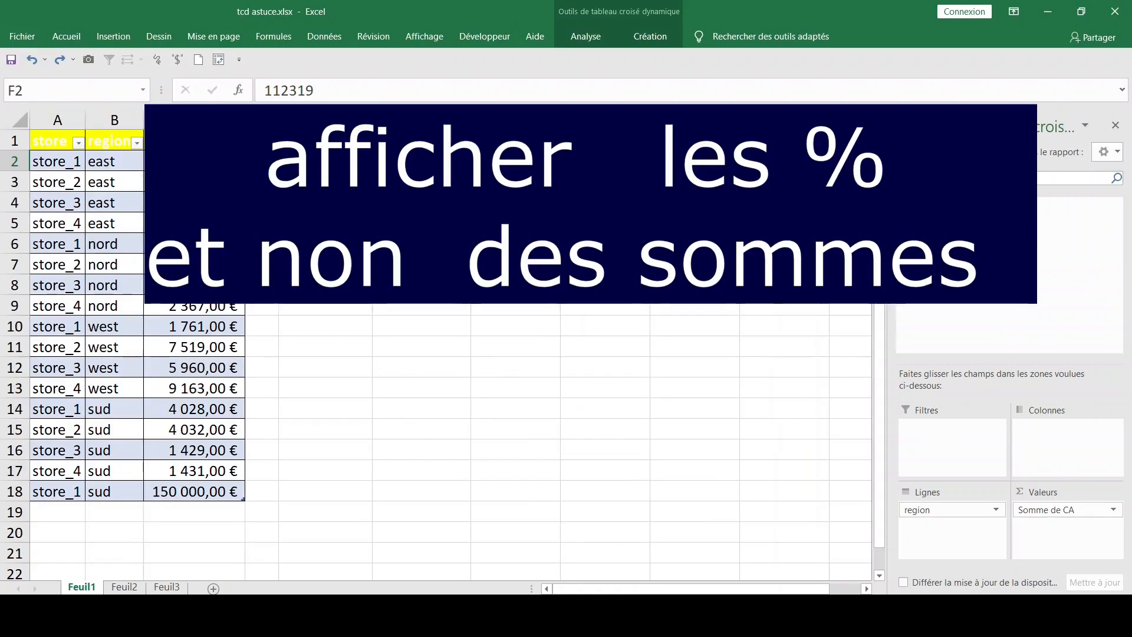
Show the Somme de CA values of the region pivot table at E1 as % du total général.
right_click(410, 162)
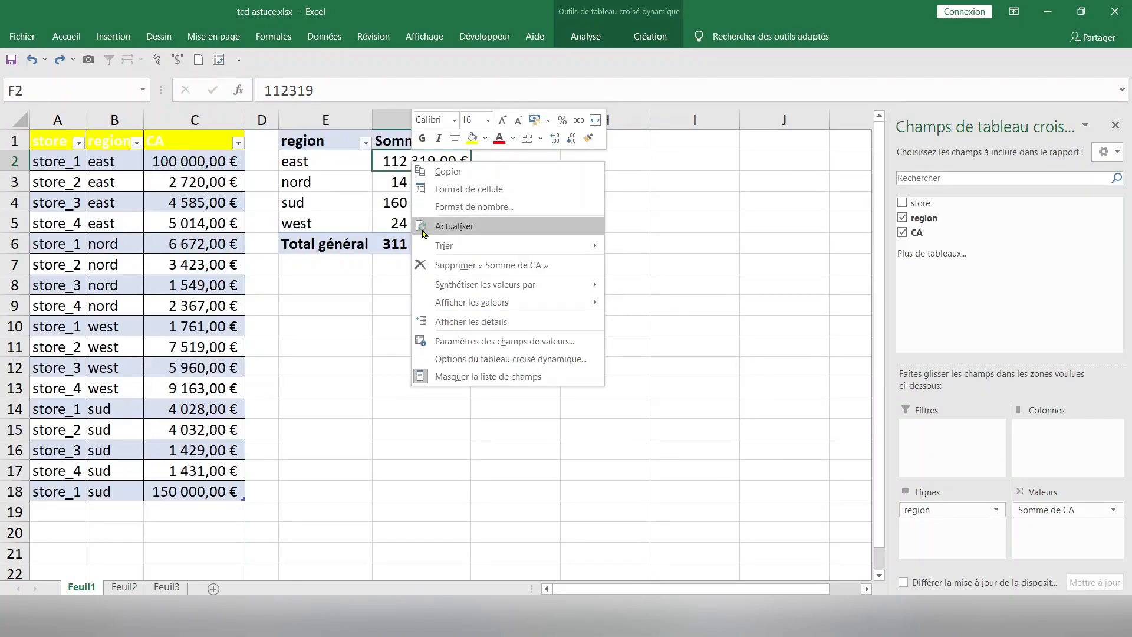
mouse_move(511, 306)
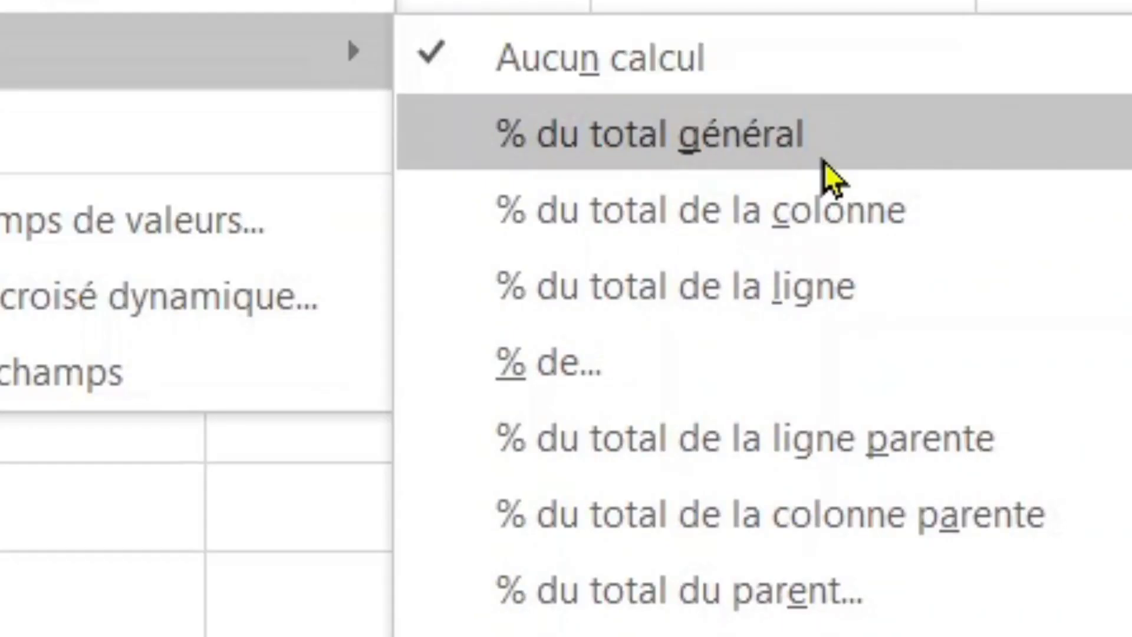
left_click(824, 162)
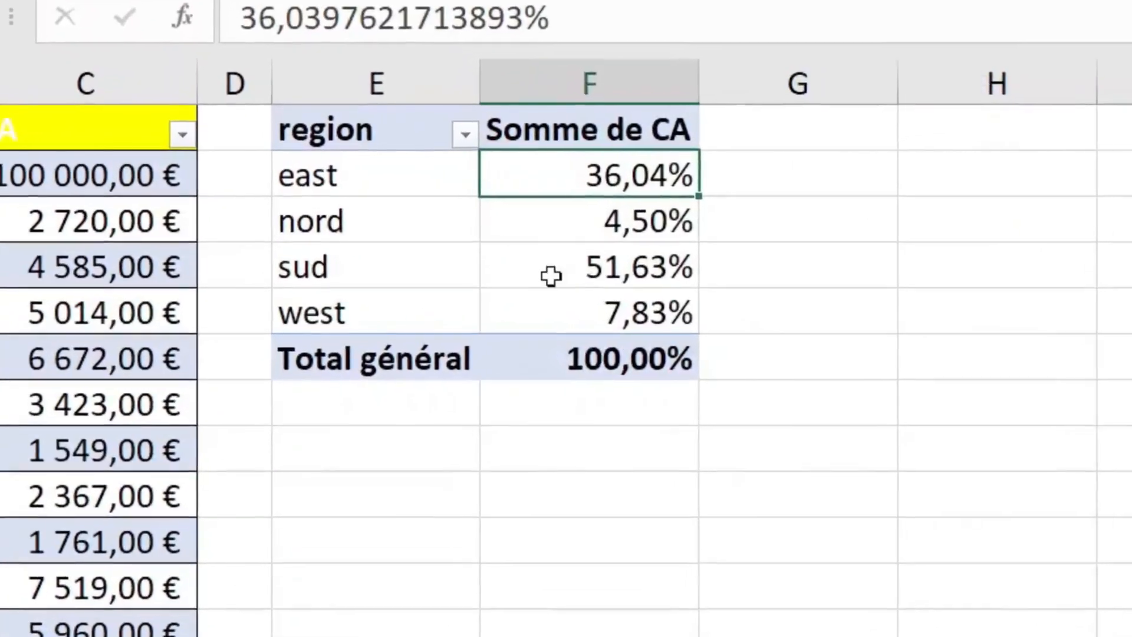
left_click(619, 368)
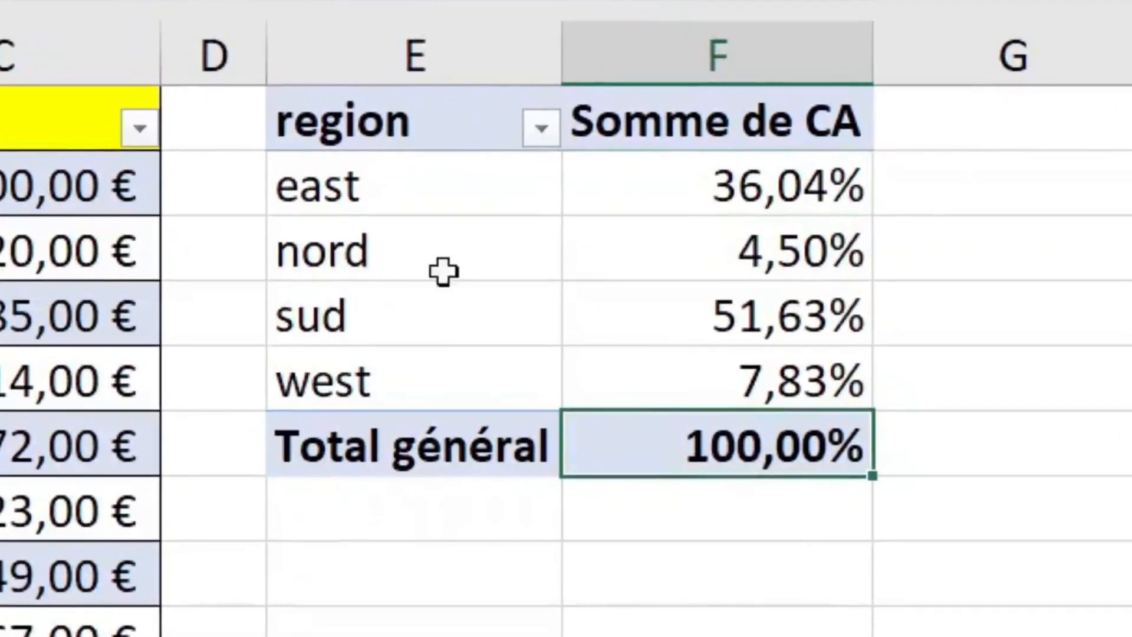